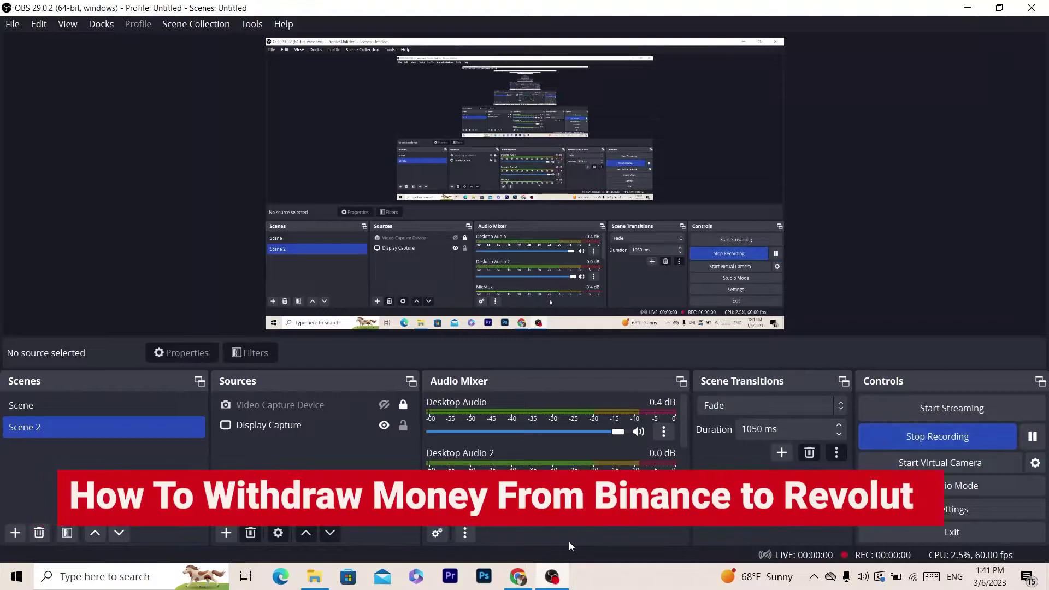
Start the screen recording from the OBS Controls panel
{"action": "left_click", "coordinate": [518, 577]}
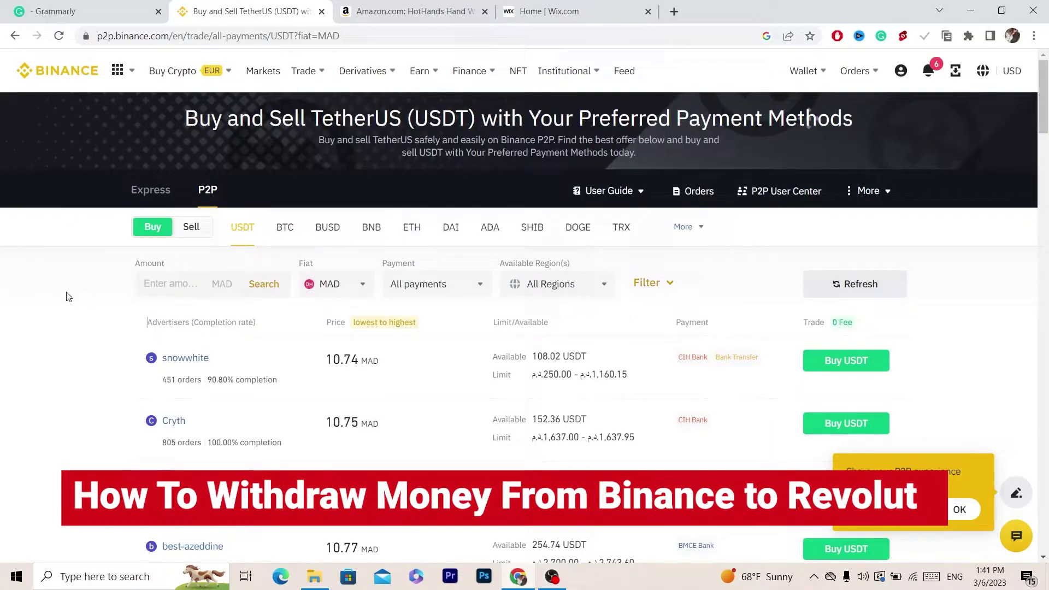
Go to the Binance home page and open the Fiat and Spot wallet from the Wallet menu
{"action": "left_click", "coordinate": [58, 70]}
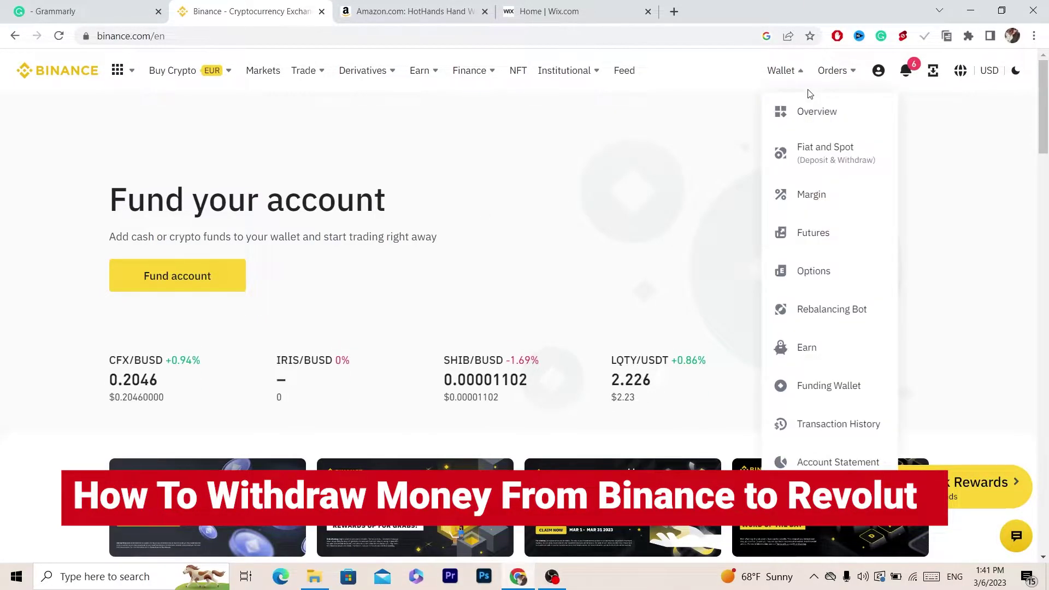
{"action": "mouse_move", "coordinate": [828, 77]}
{"action": "mouse_move", "coordinate": [791, 71]}
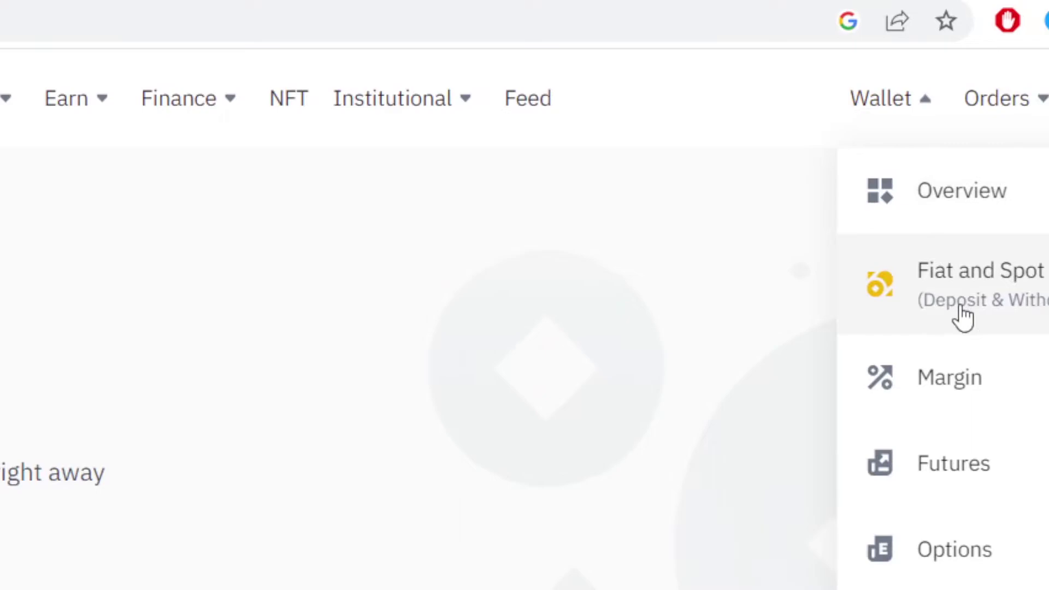
{"action": "left_click", "coordinate": [963, 298]}
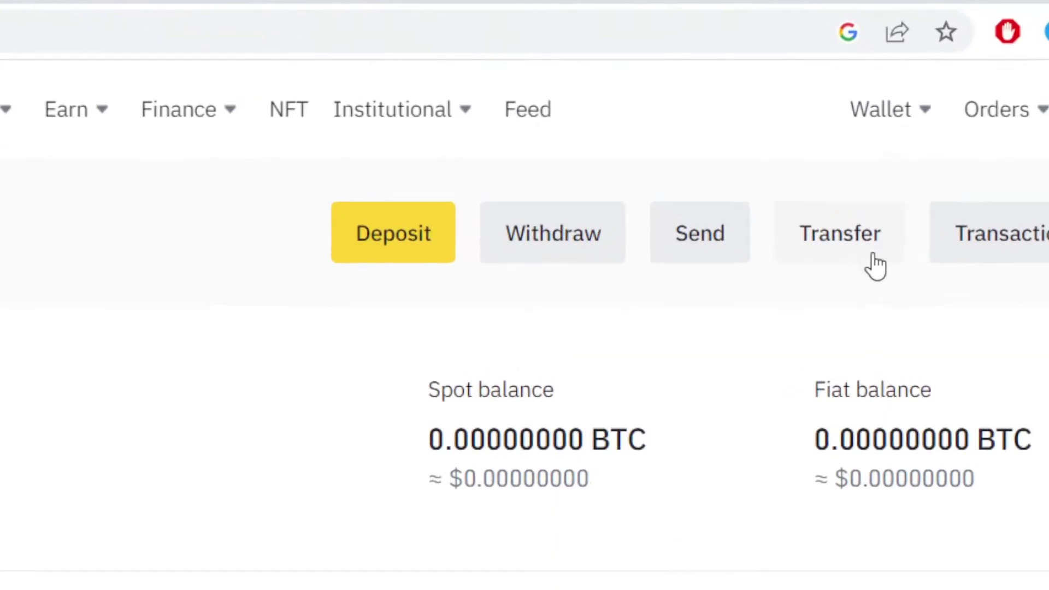
Set up an internal transfer from Fiat and Spot to the Funding account
{"action": "left_click", "coordinate": [839, 236]}
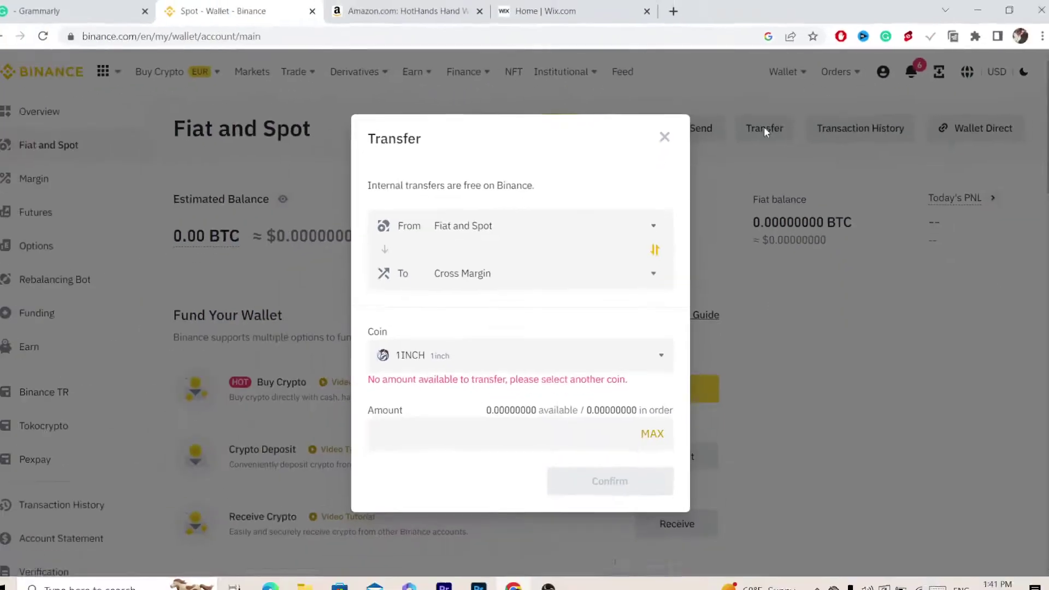
{"action": "left_click", "coordinate": [461, 225]}
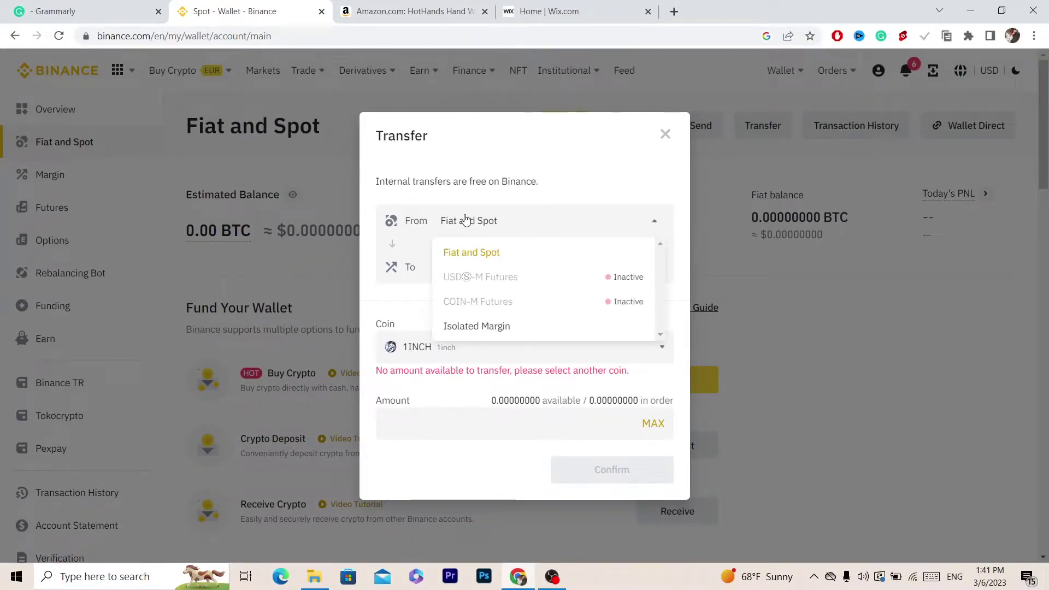
{"action": "left_click", "coordinate": [471, 250]}
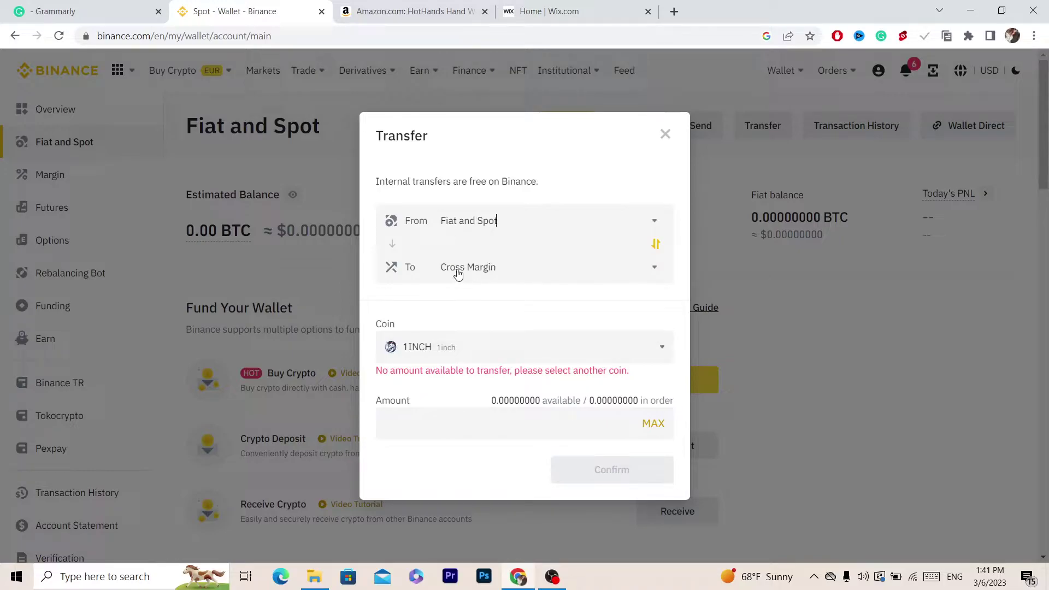
{"action": "left_click", "coordinate": [458, 270]}
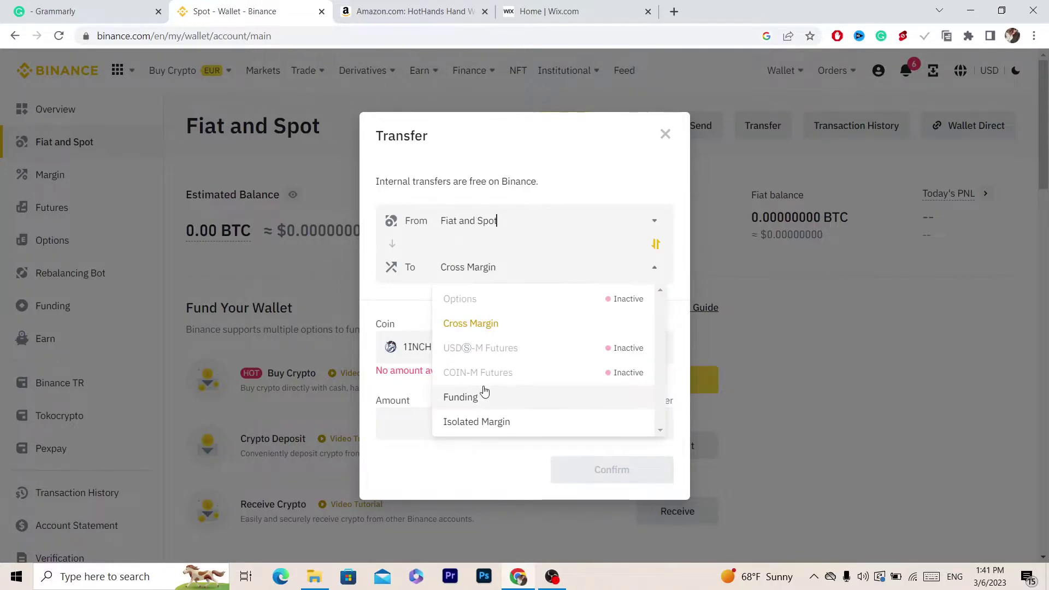
{"action": "left_click", "coordinate": [462, 398]}
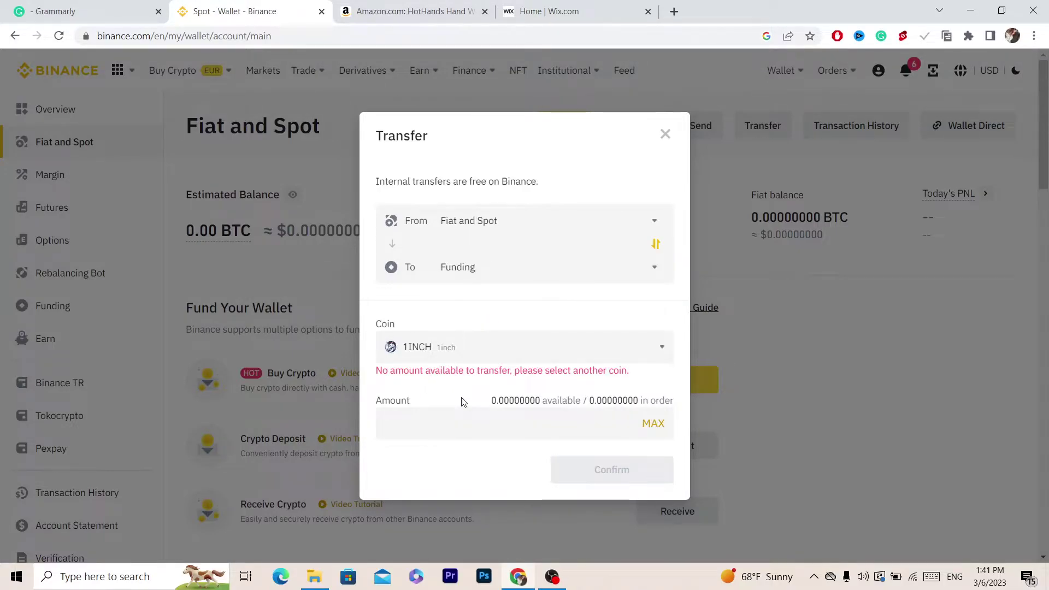
Choose USDT, enter 2000 as the amount, and close the refused transfer form
{"action": "left_click", "coordinate": [456, 352]}
{"action": "type", "text": "us"}
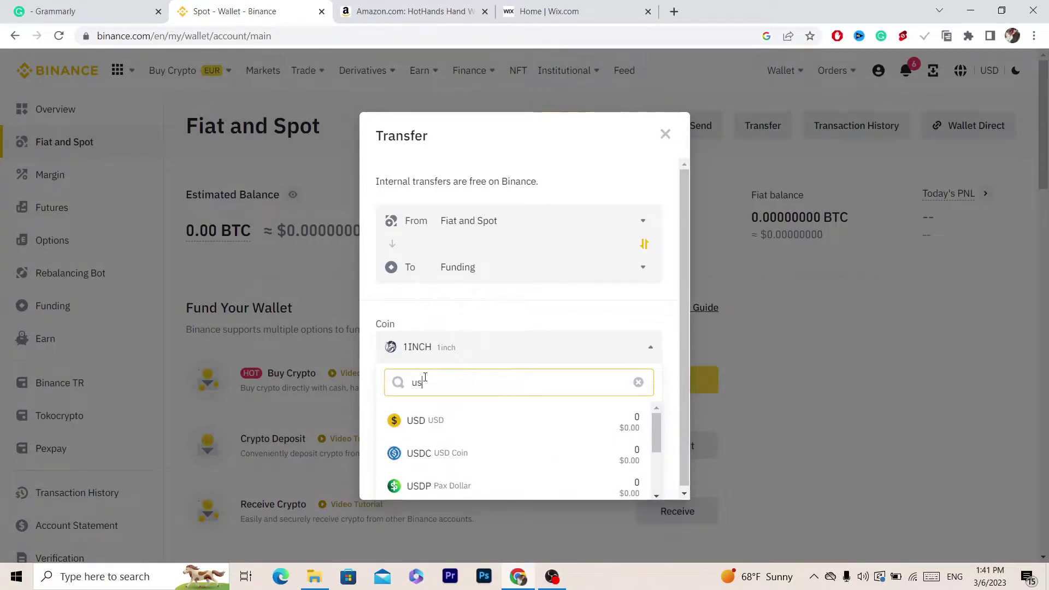
{"action": "type", "text": "dt"}
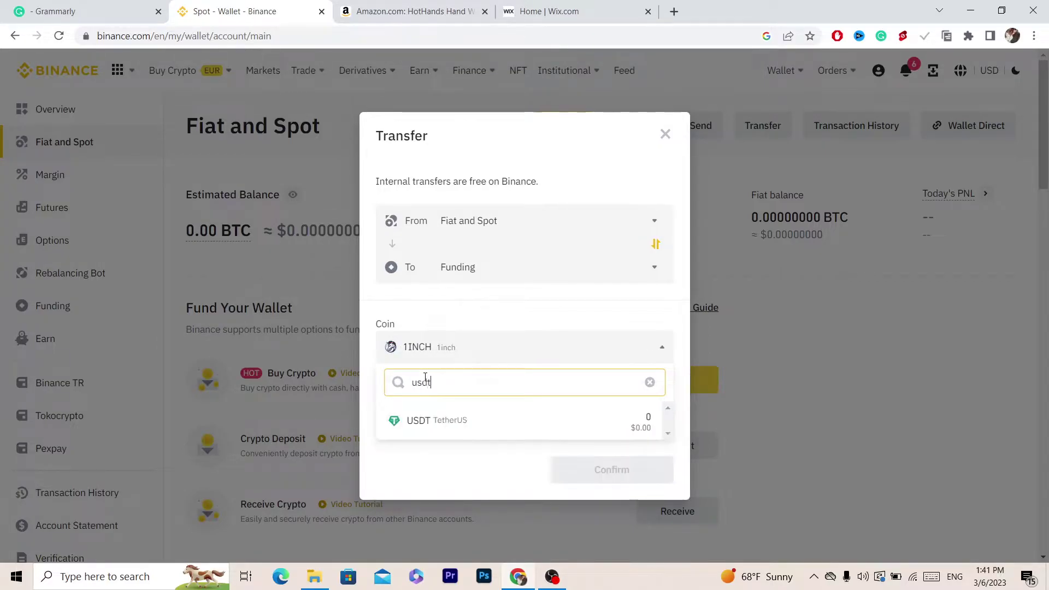
{"action": "left_click", "coordinate": [440, 432]}
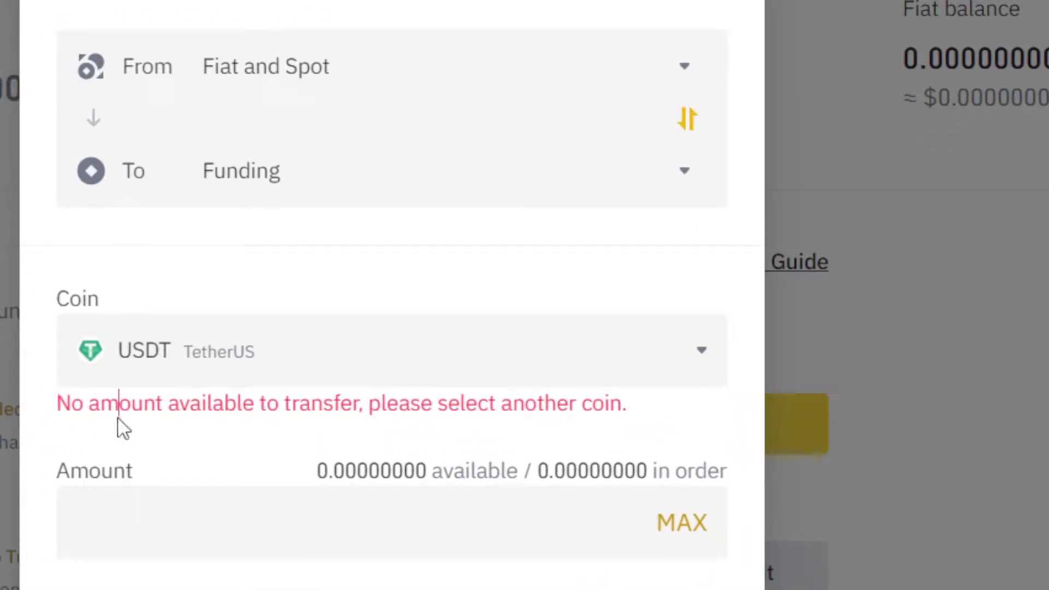
{"action": "left_click", "coordinate": [126, 514]}
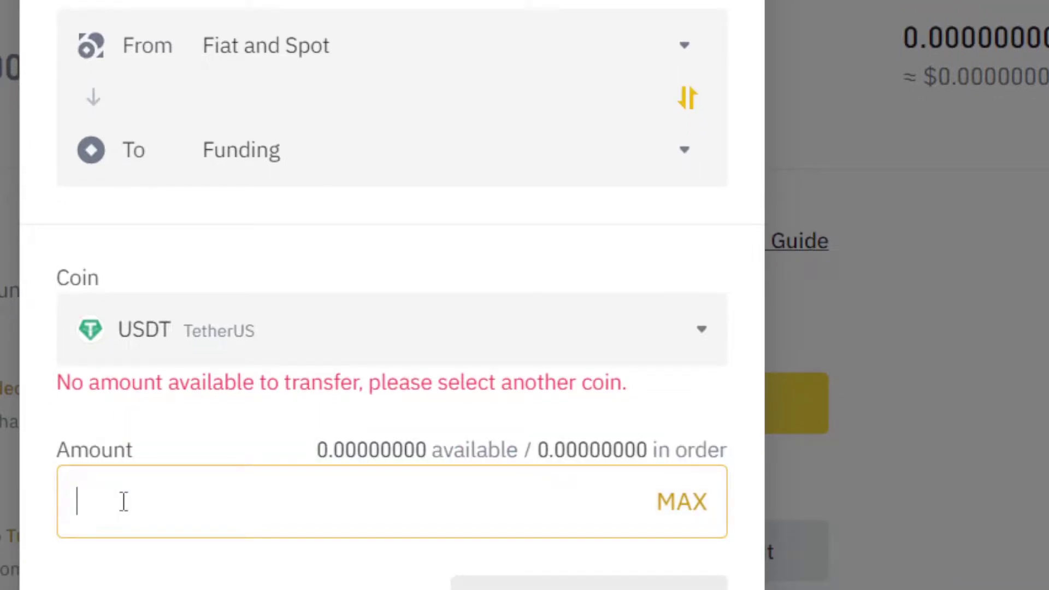
{"action": "type", "text": "2000"}
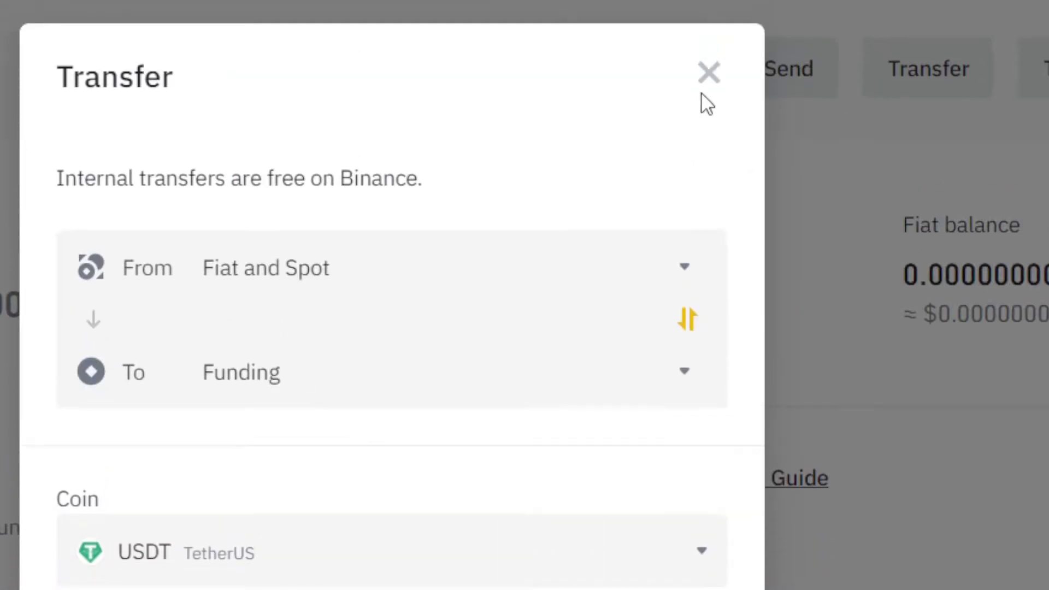
{"action": "left_click", "coordinate": [709, 72]}
Open Security from the profile menu and select the page's web address
{"action": "mouse_move", "coordinate": [958, 98]}
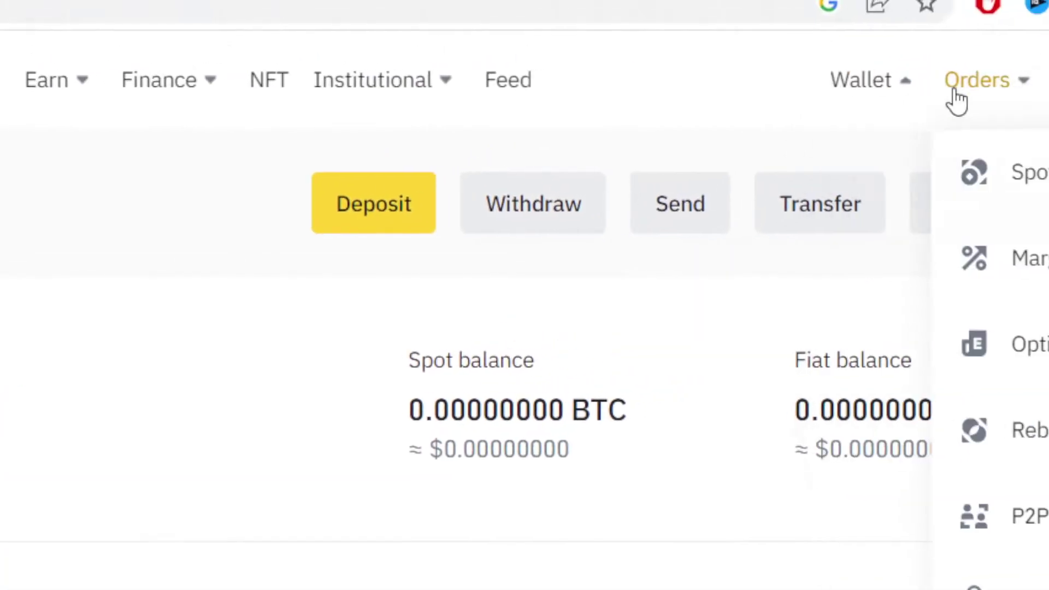
{"action": "mouse_move", "coordinate": [895, 99]}
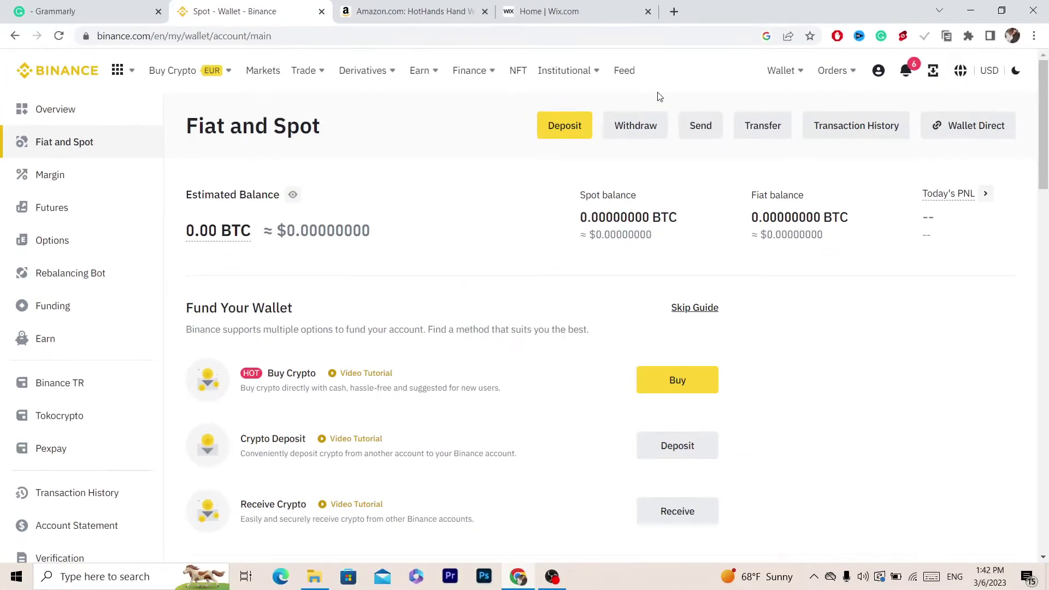
{"action": "mouse_move", "coordinate": [872, 72]}
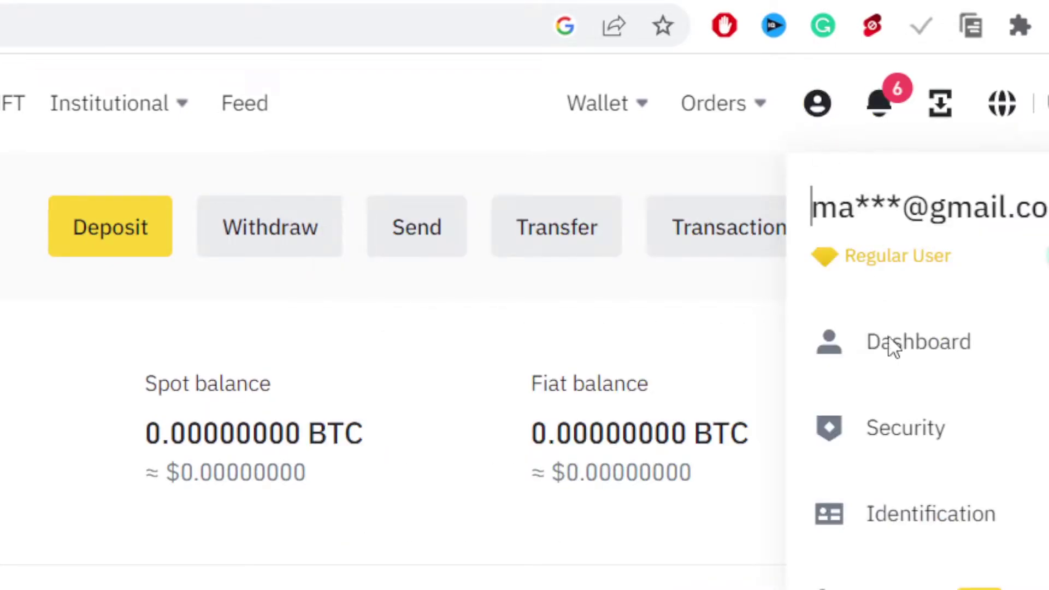
{"action": "left_click", "coordinate": [899, 434]}
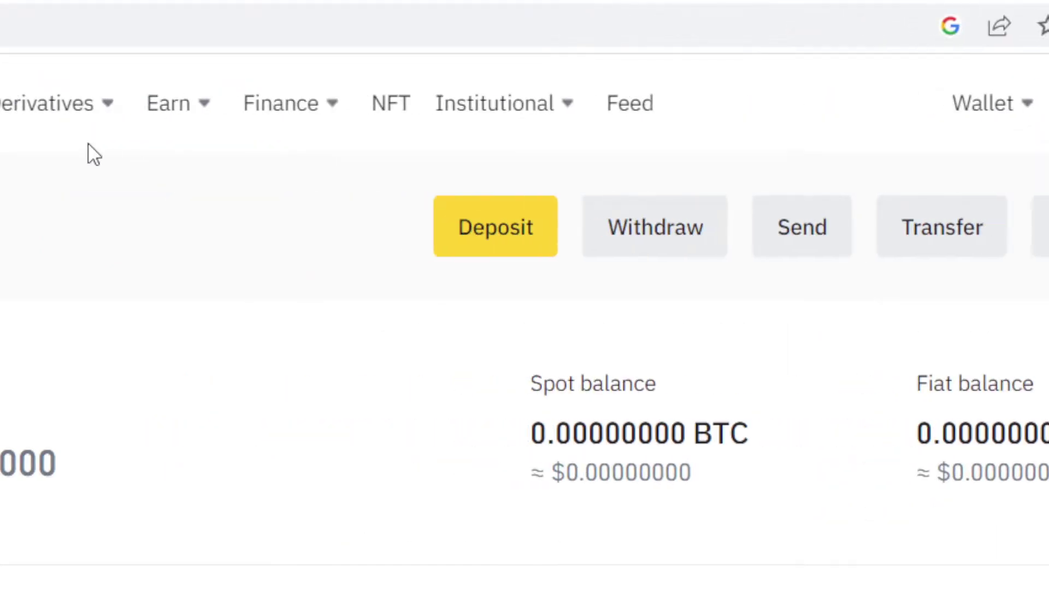
{"action": "left_click", "coordinate": [90, 74]}
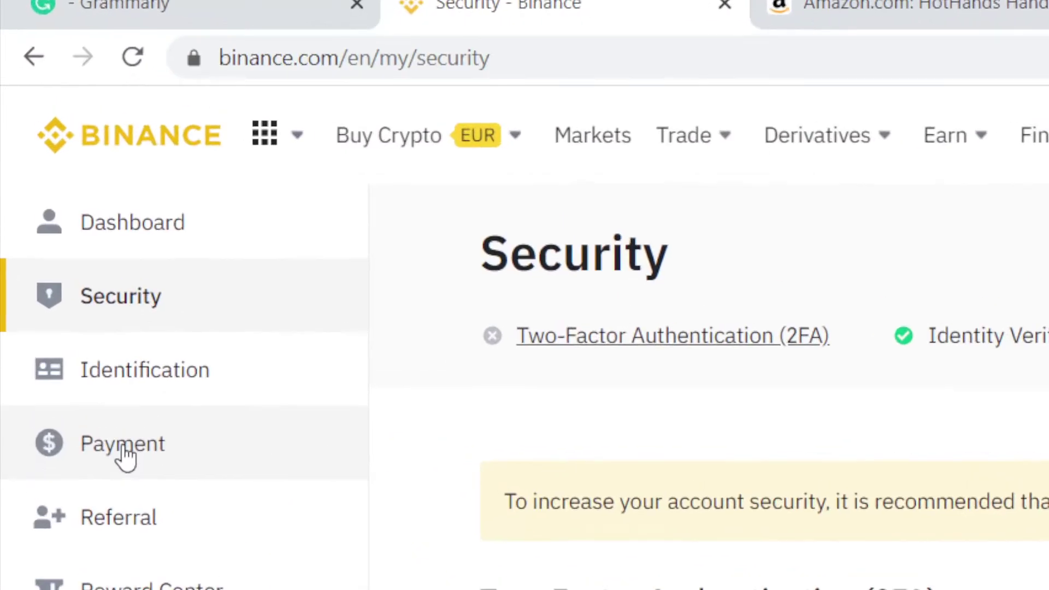
Add a new payment method in Payment settings, picking Revolut from the More list search
{"action": "left_click", "coordinate": [55, 212]}
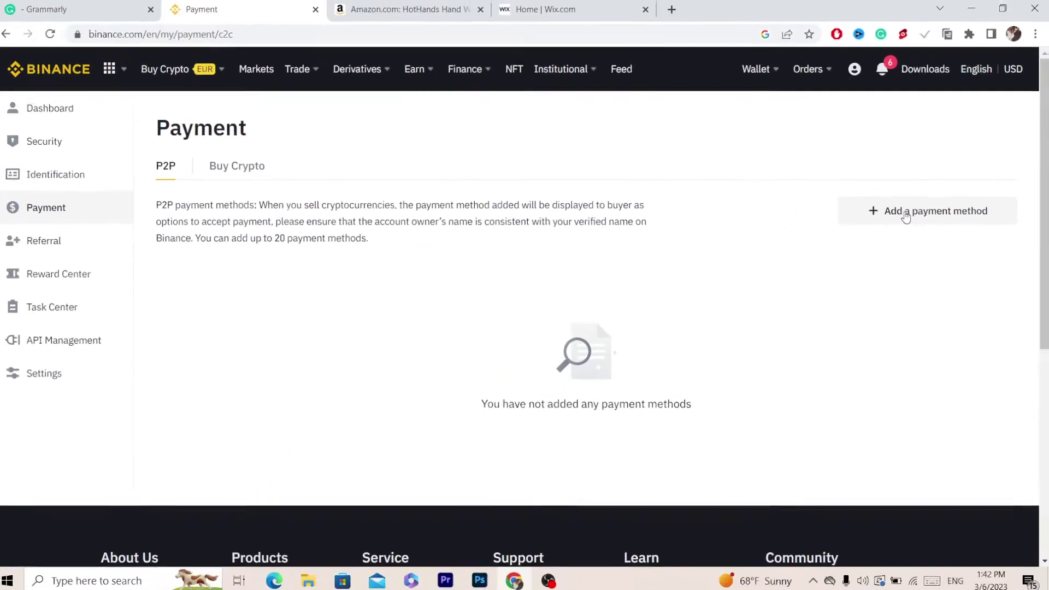
{"action": "left_click", "coordinate": [939, 214]}
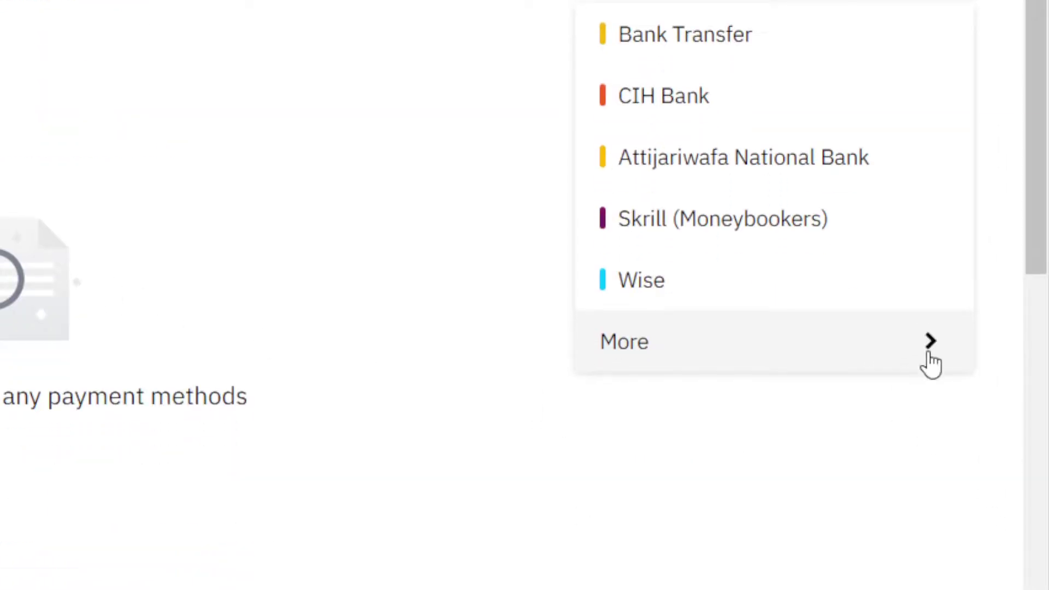
{"action": "left_click", "coordinate": [929, 354]}
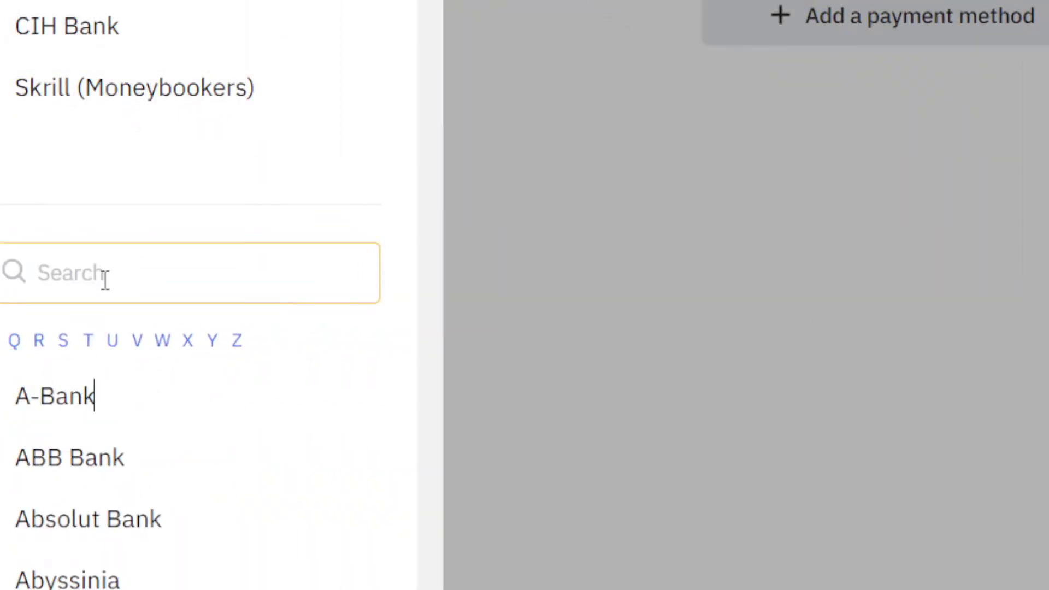
{"action": "left_click", "coordinate": [106, 276]}
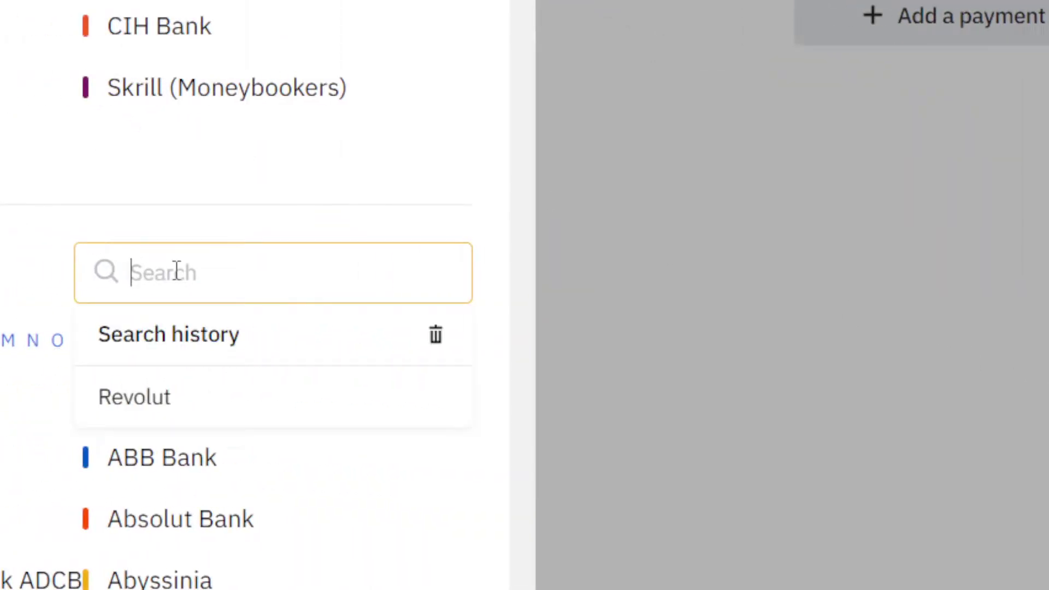
{"action": "left_click", "coordinate": [146, 403]}
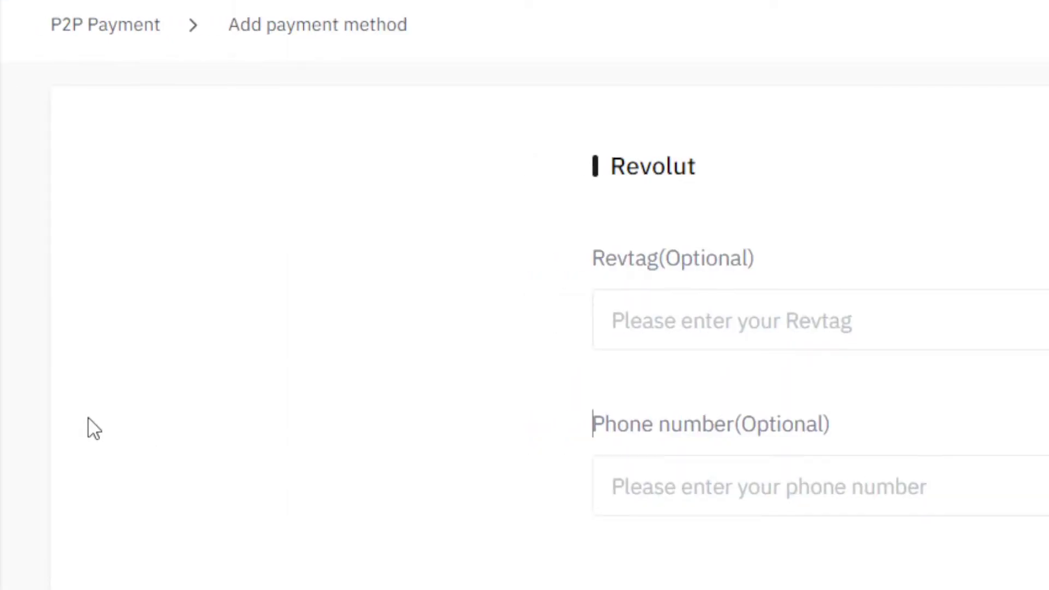
{"action": "left_click", "coordinate": [685, 313]}
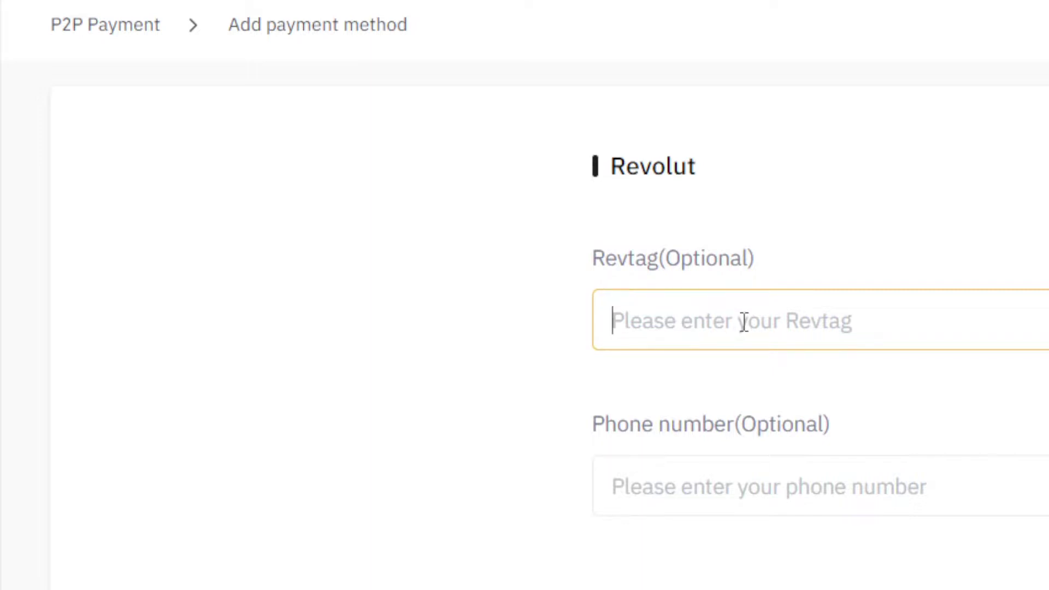
{"action": "left_click_drag", "start_coordinate": [803, 246], "coordinate": [659, 264]}
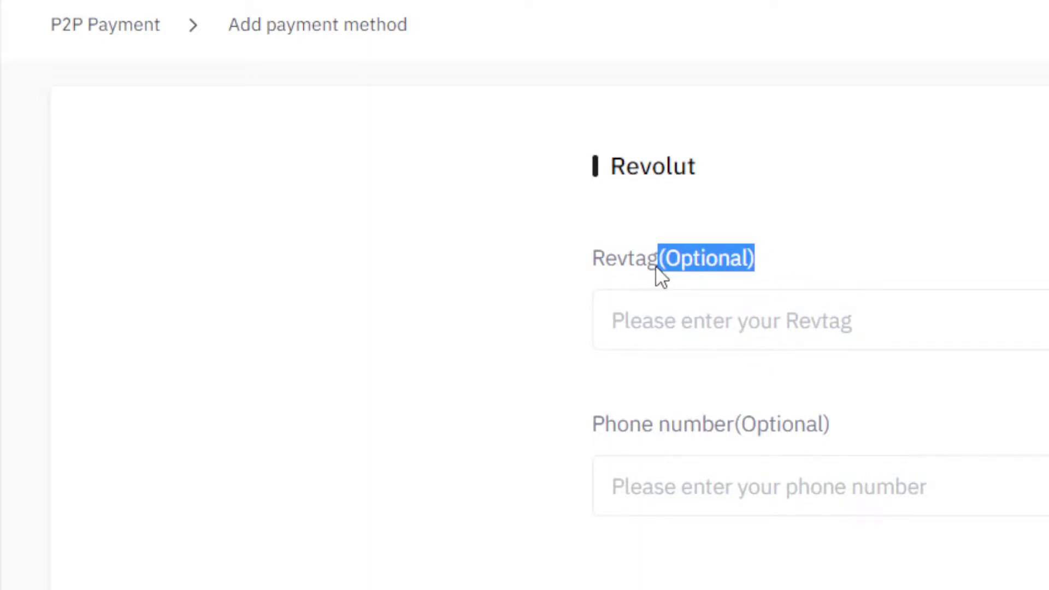
{"action": "left_click", "coordinate": [692, 322]}
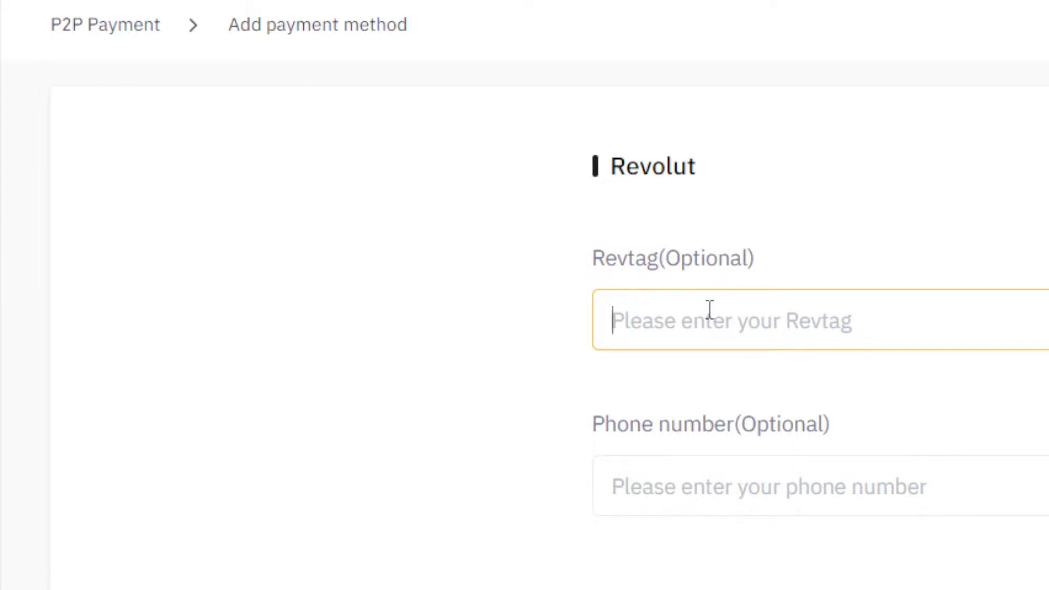
{"action": "left_click", "coordinate": [734, 488]}
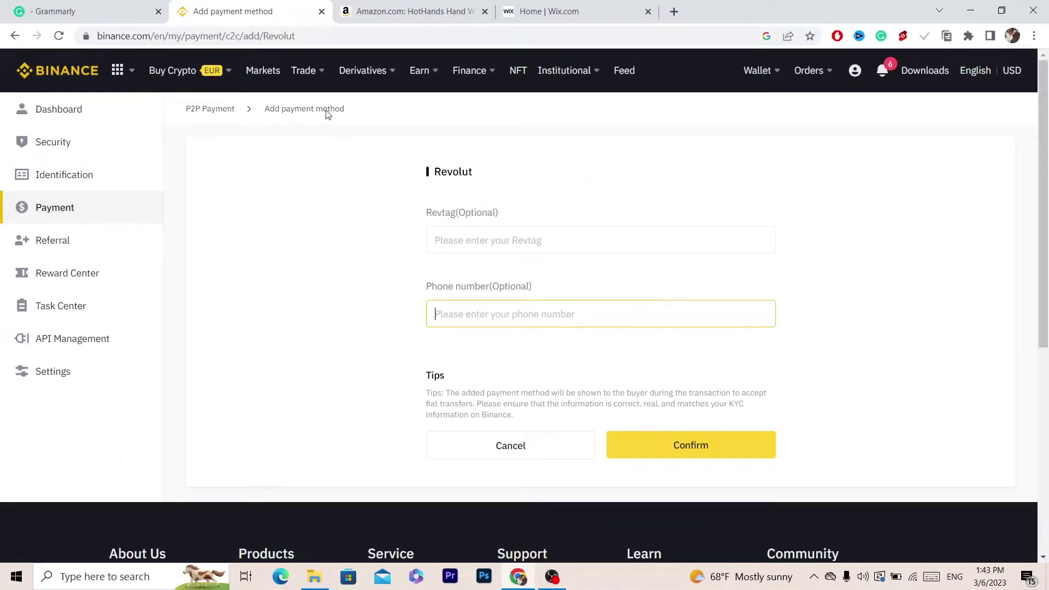
{"action": "mouse_move", "coordinate": [306, 64]}
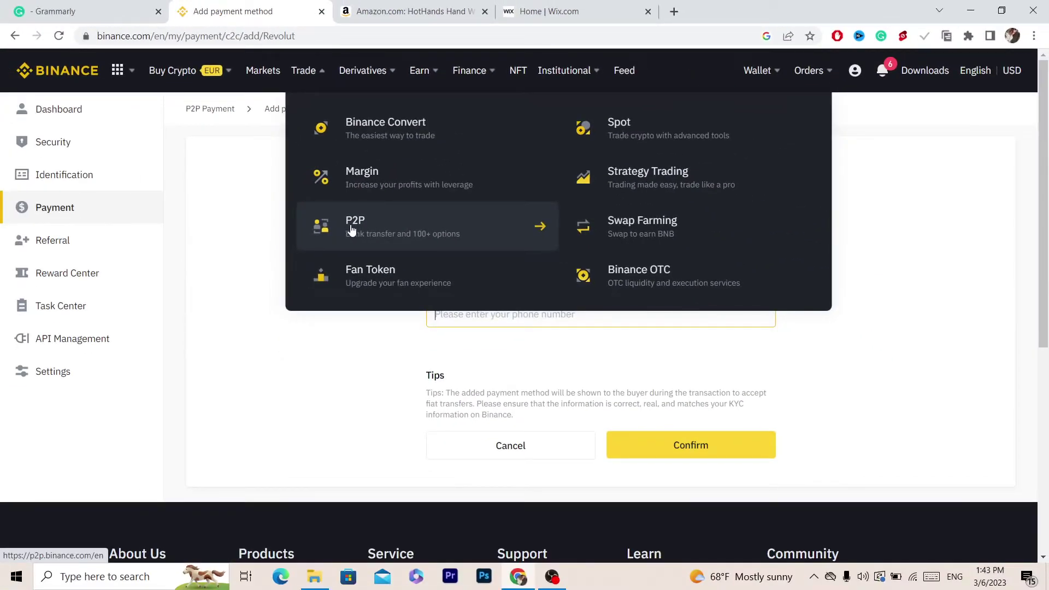
Open P2P trading, switch to Sell USDT offers, and enter a 200 amount
{"action": "left_click", "coordinate": [383, 233]}
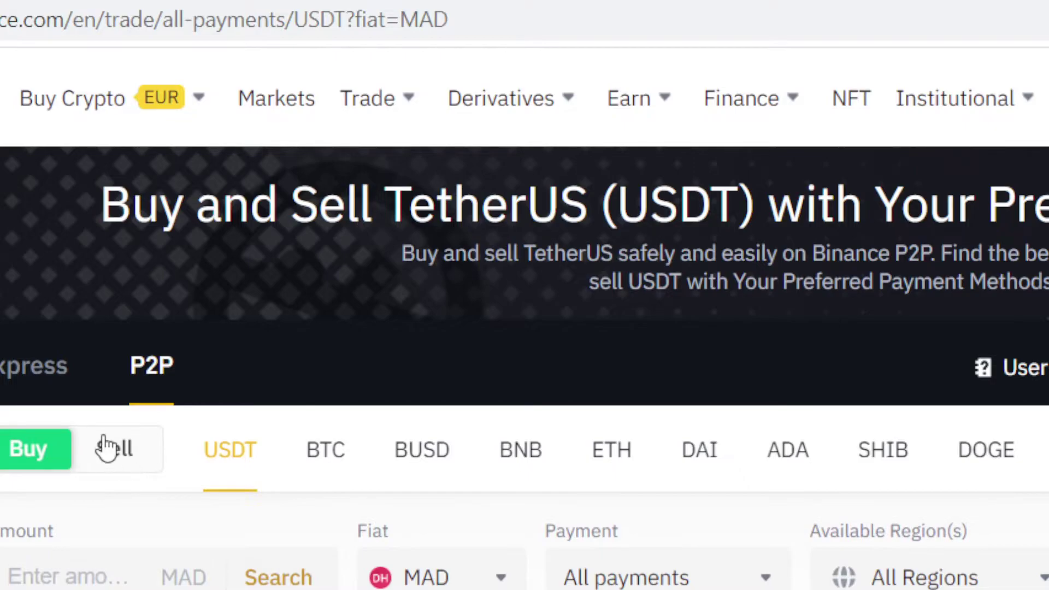
{"action": "left_click", "coordinate": [114, 459]}
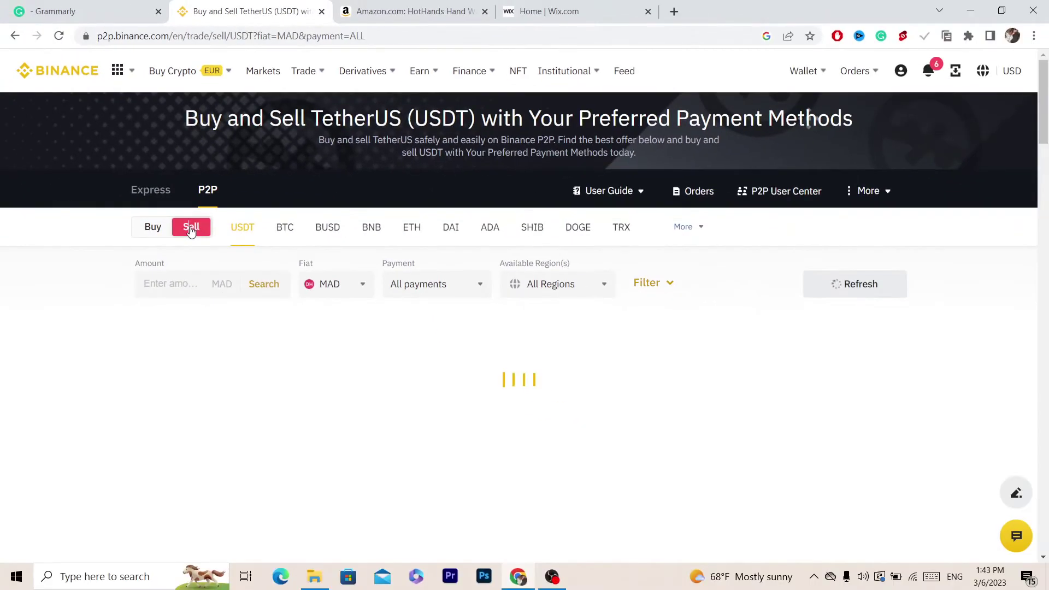
{"action": "left_click", "coordinate": [173, 286]}
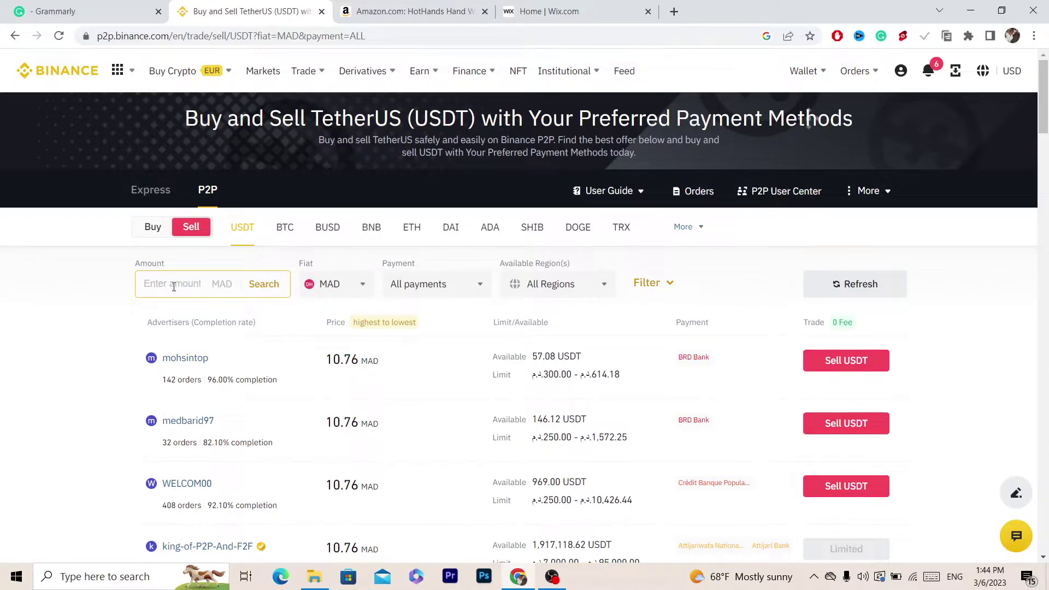
{"action": "type", "text": "200"}
{"action": "left_click", "coordinate": [63, 306]}
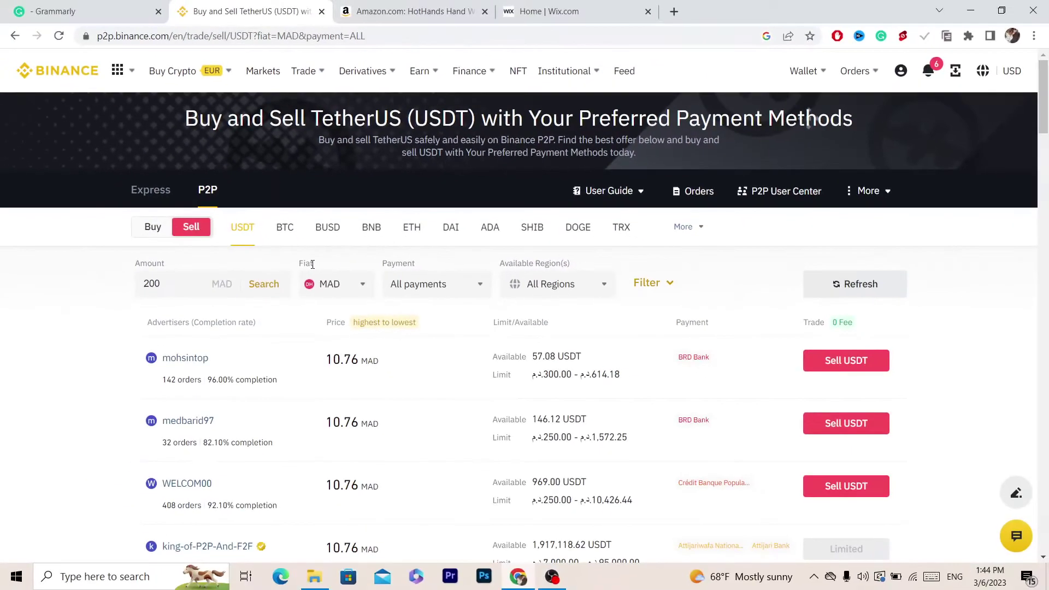
{"action": "double_click", "coordinate": [388, 451]}
Set the fiat currency to EUR and accept the scam warning notice
{"action": "left_click", "coordinate": [441, 512]}
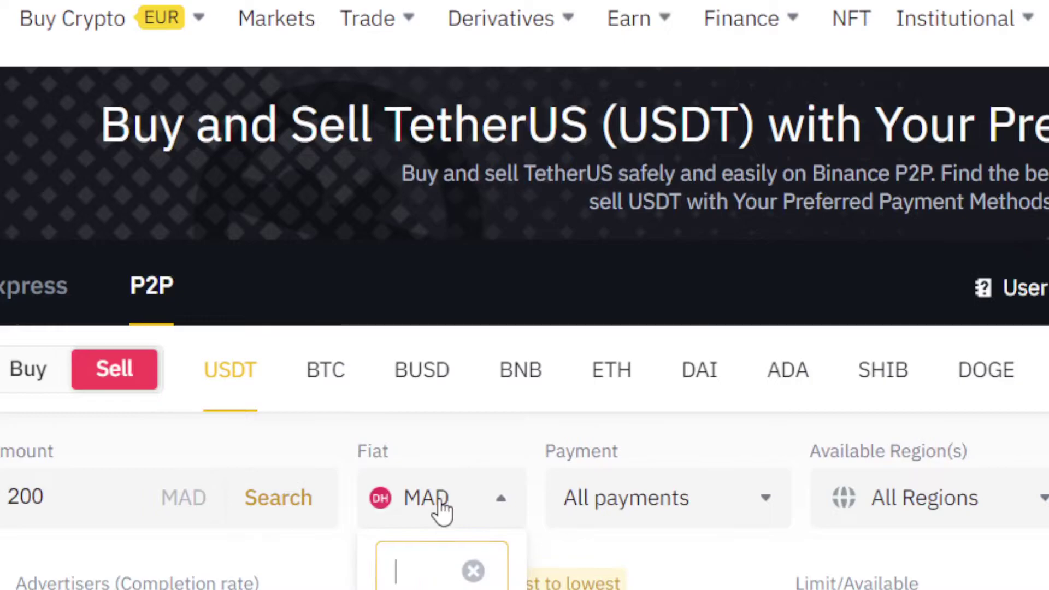
{"action": "scroll", "coordinate": [432, 500], "scroll_direction": "down", "scroll_amount": 1}
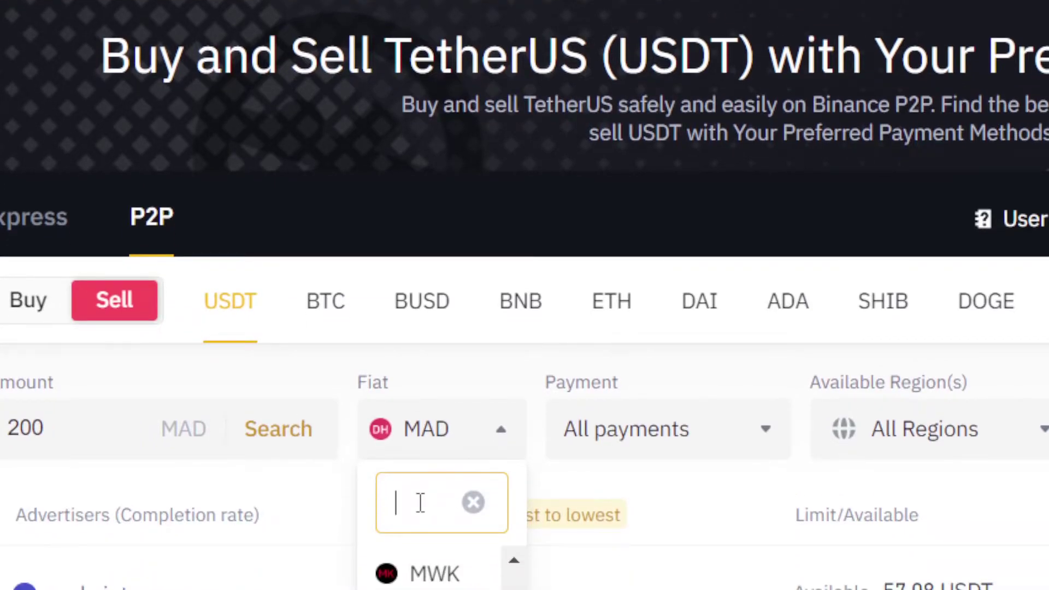
{"action": "type", "text": "EU"}
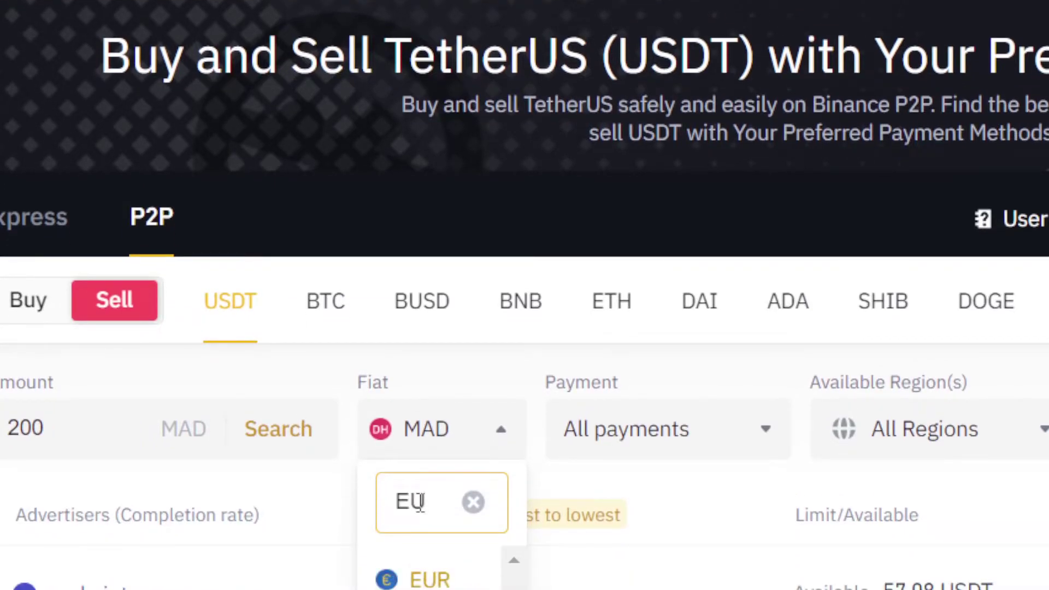
{"action": "scroll", "coordinate": [321, 489], "scroll_direction": "down", "scroll_amount": 1}
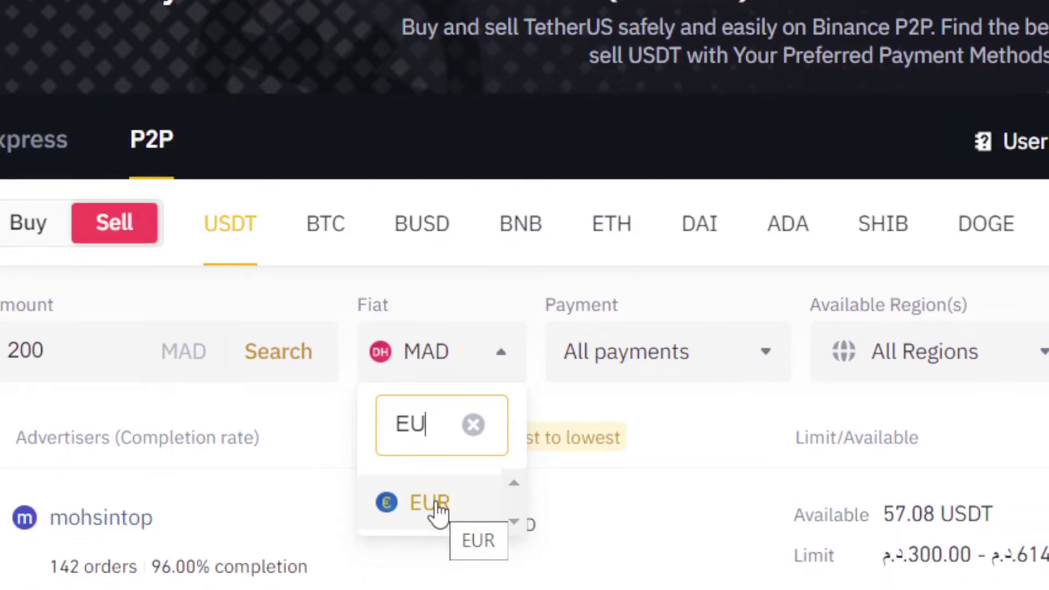
{"action": "left_click", "coordinate": [440, 509]}
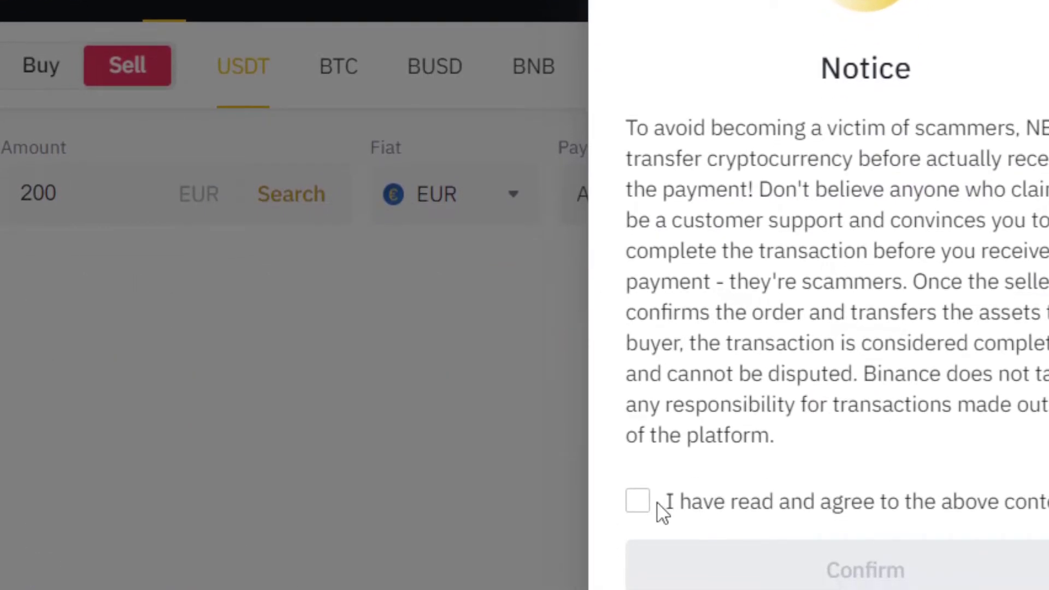
{"action": "left_click", "coordinate": [663, 505]}
{"action": "left_click", "coordinate": [865, 570]}
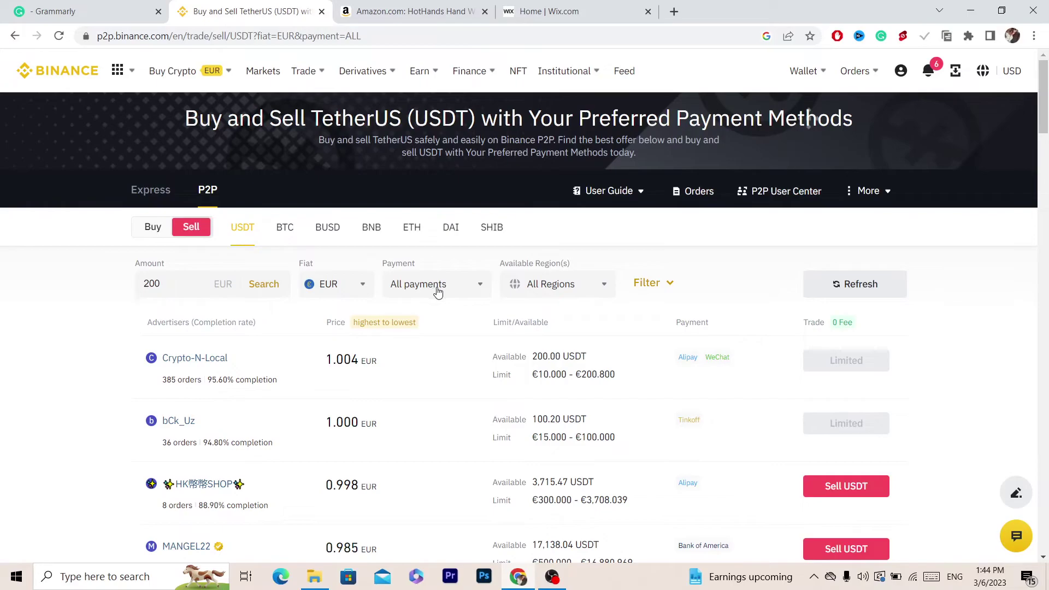
Filter the sell offers to Revolut payments
{"action": "left_click", "coordinate": [438, 292]}
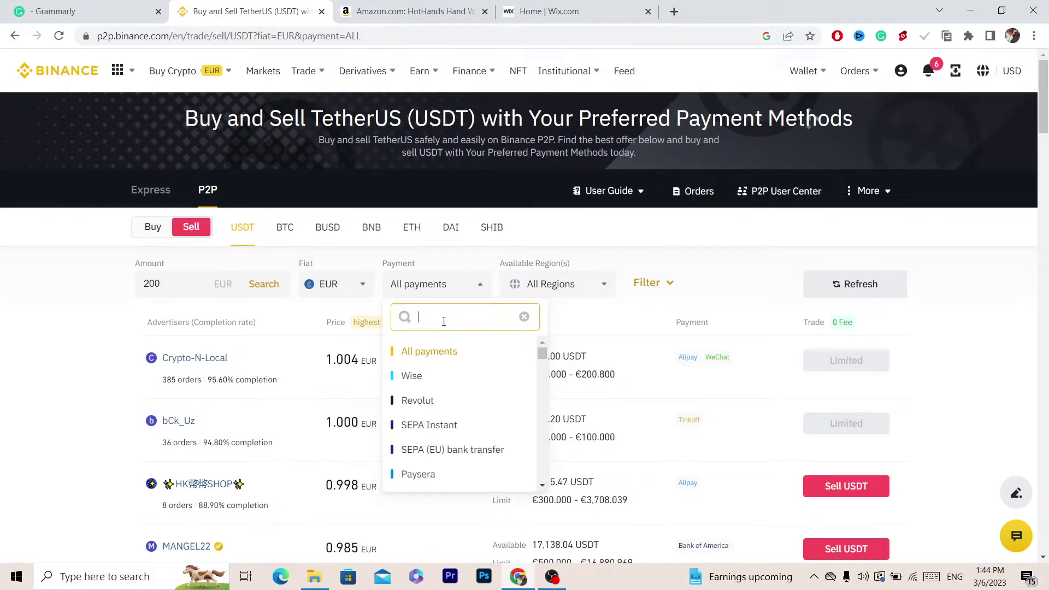
{"action": "type", "text": "Revolut"}
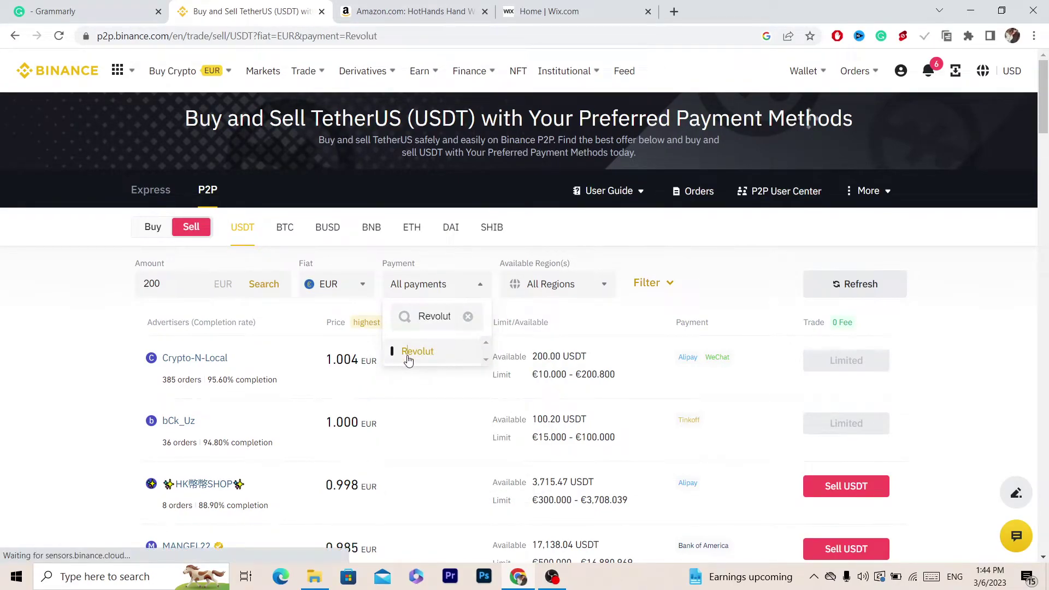
{"action": "left_click", "coordinate": [407, 352]}
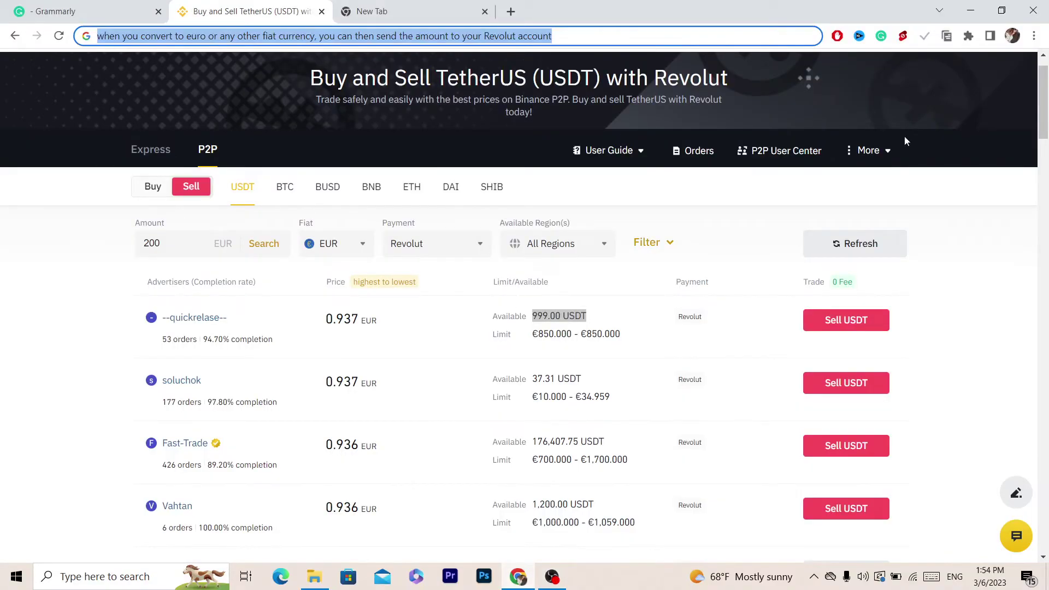
Highlight the top seller's 53 orders count, then switch to the new tab page
{"action": "left_click", "coordinate": [983, 134]}
{"action": "scroll", "coordinate": [982, 134], "scroll_direction": "down", "scroll_amount": 1}
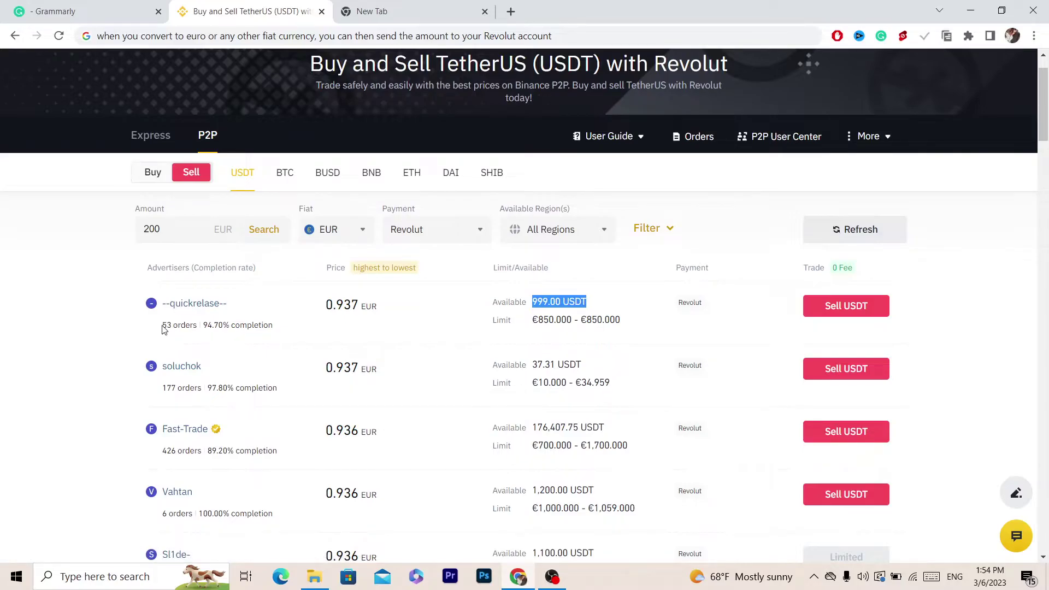
{"action": "left_click_drag", "start_coordinate": [163, 326], "coordinate": [191, 325]}
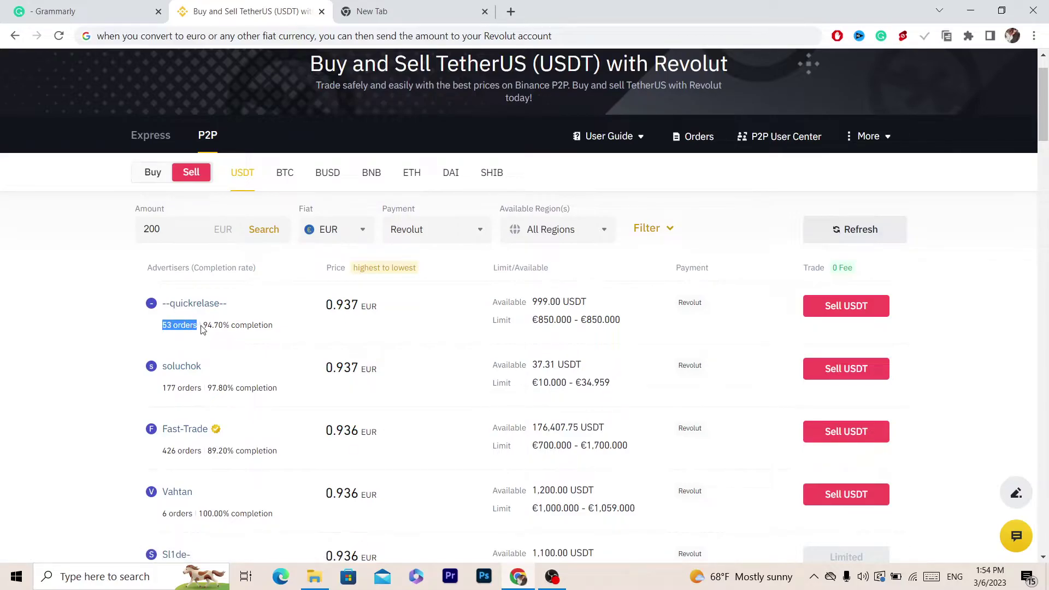
{"action": "left_click", "coordinate": [194, 326]}
{"action": "triple_click", "coordinate": [193, 326]}
{"action": "left_click", "coordinate": [377, 11]}
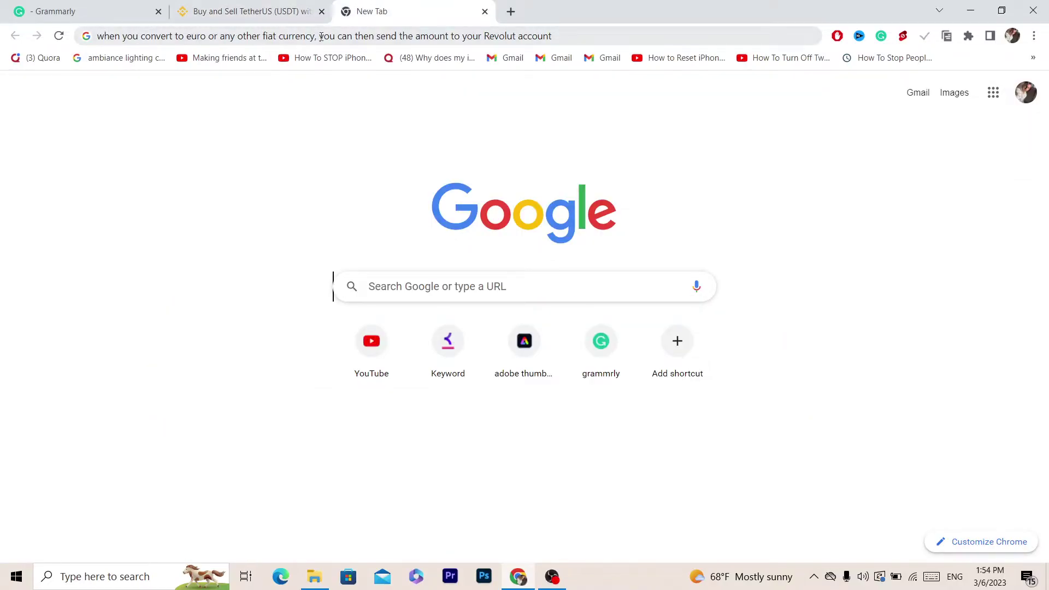
Return to the Binance offer list and highlight quickrelase's 53 orders count
{"action": "left_click_drag", "start_coordinate": [414, 40], "coordinate": [581, 31]}
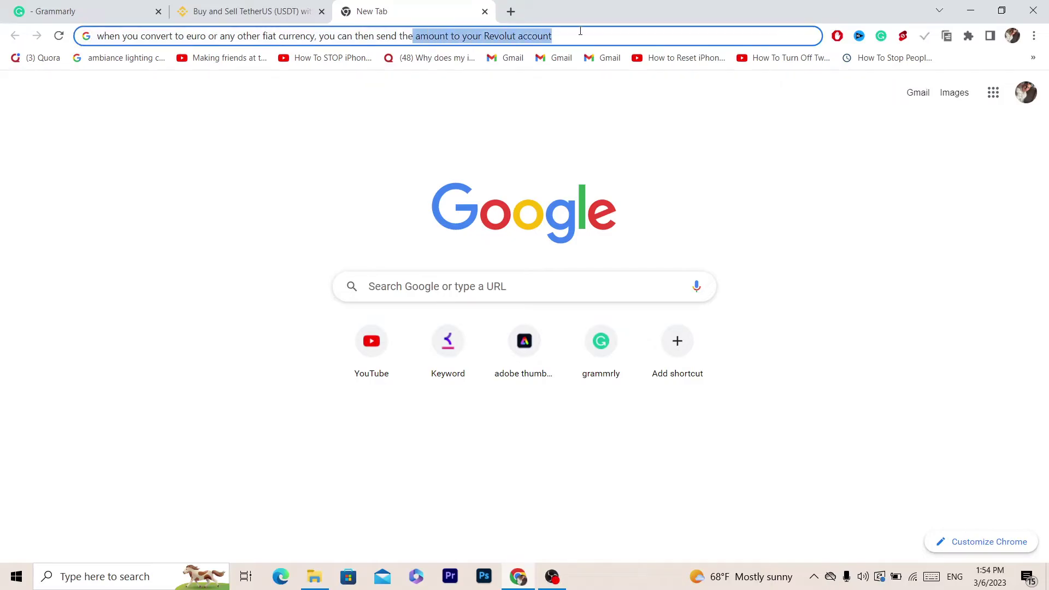
{"action": "left_click", "coordinate": [580, 31]}
{"action": "left_click", "coordinate": [251, 11]}
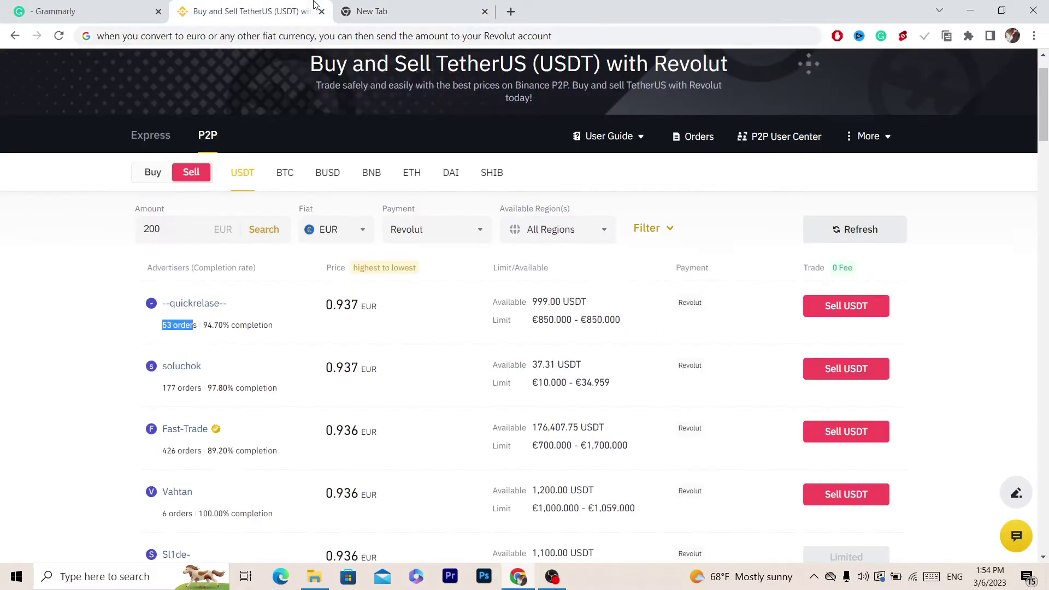
{"action": "mouse_move", "coordinate": [706, 143]}
{"action": "left_click", "coordinate": [193, 326]}
{"action": "left_click_drag", "start_coordinate": [197, 328], "coordinate": [164, 328]}
{"action": "left_click_drag", "start_coordinate": [235, 387], "coordinate": [293, 393]}
{"action": "left_click_drag", "start_coordinate": [1044, 108], "coordinate": [1044, 119]}
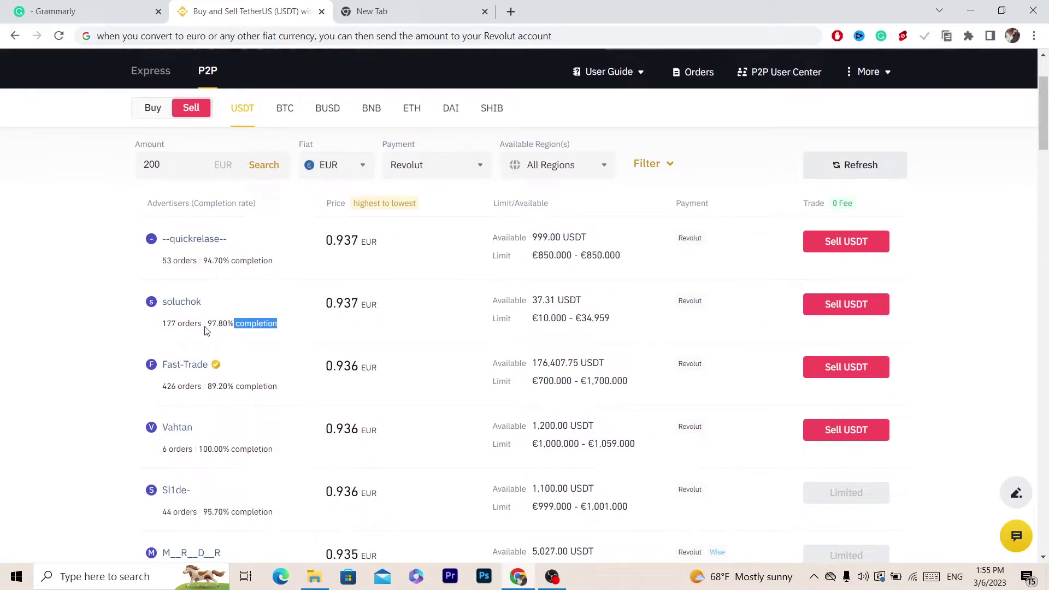
{"action": "left_click_drag", "start_coordinate": [209, 326], "coordinate": [238, 325]}
{"action": "left_click_drag", "start_coordinate": [200, 451], "coordinate": [266, 445]}
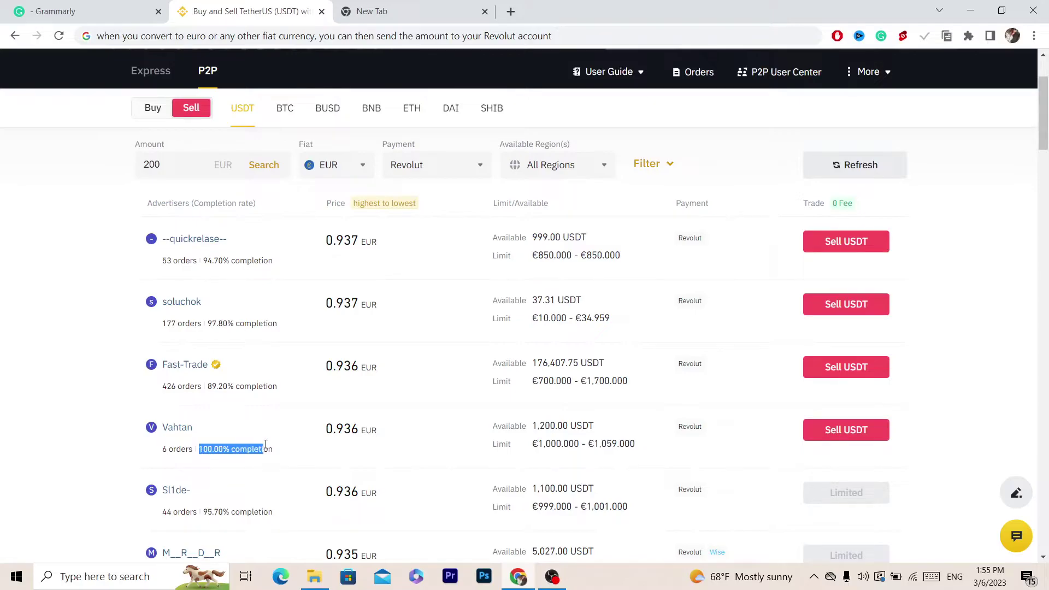
{"action": "triple_click", "coordinate": [181, 448]}
{"action": "left_click_drag", "start_coordinate": [1045, 110], "coordinate": [1048, 144]}
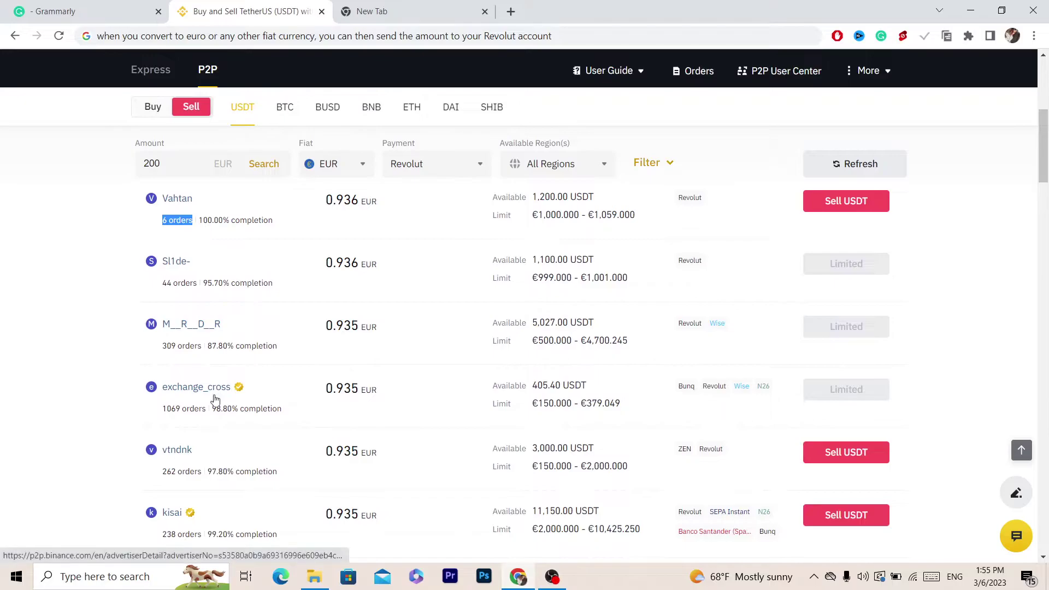
{"action": "left_click", "coordinate": [209, 411]}
{"action": "left_click_drag", "start_coordinate": [208, 411], "coordinate": [166, 413]}
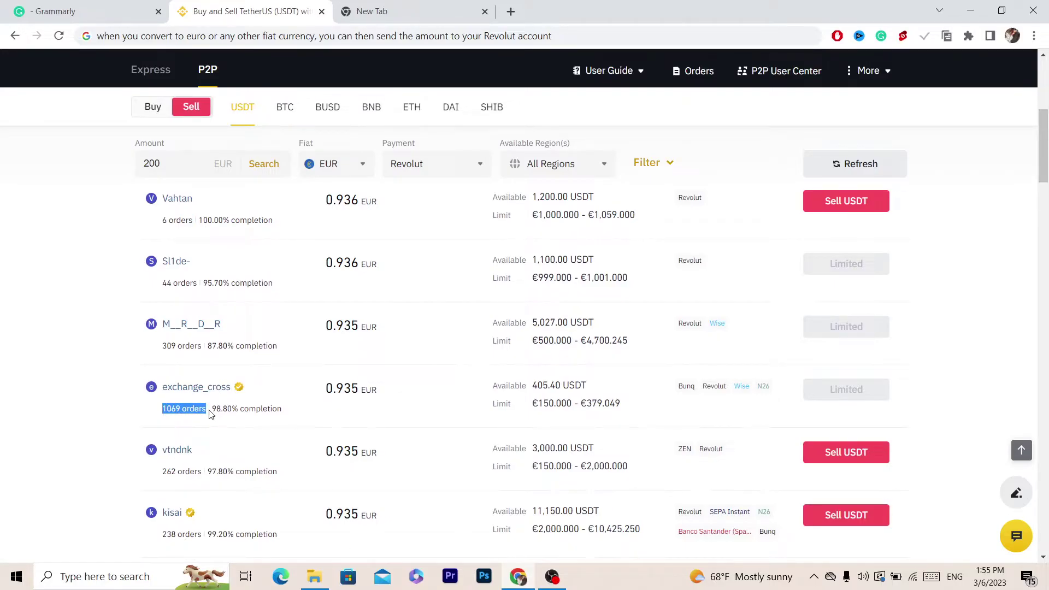
{"action": "triple_click", "coordinate": [231, 411]}
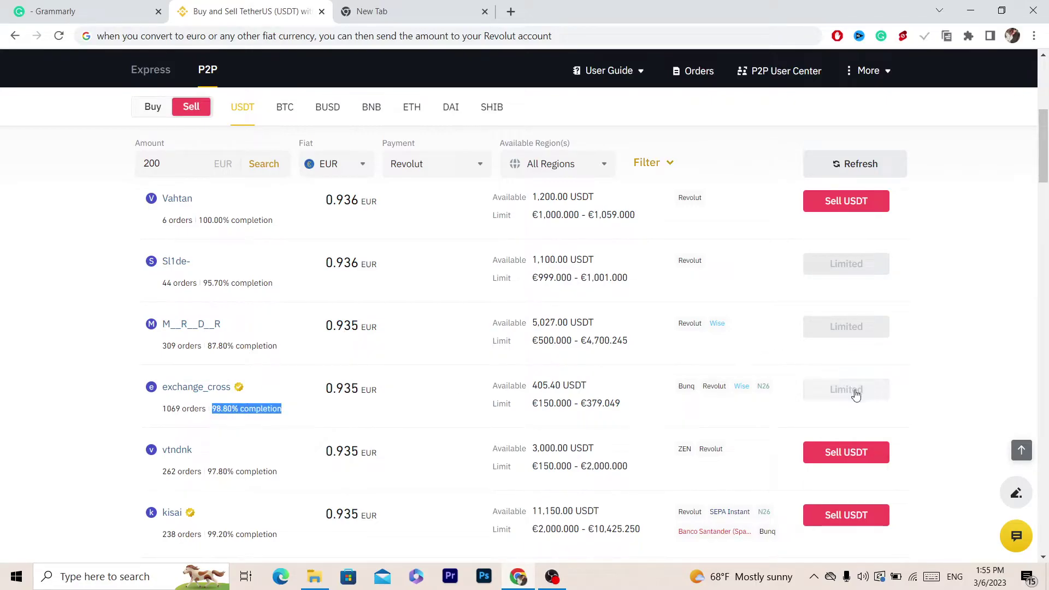
{"action": "scroll", "coordinate": [1047, 172], "scroll_direction": "down", "scroll_amount": 2}
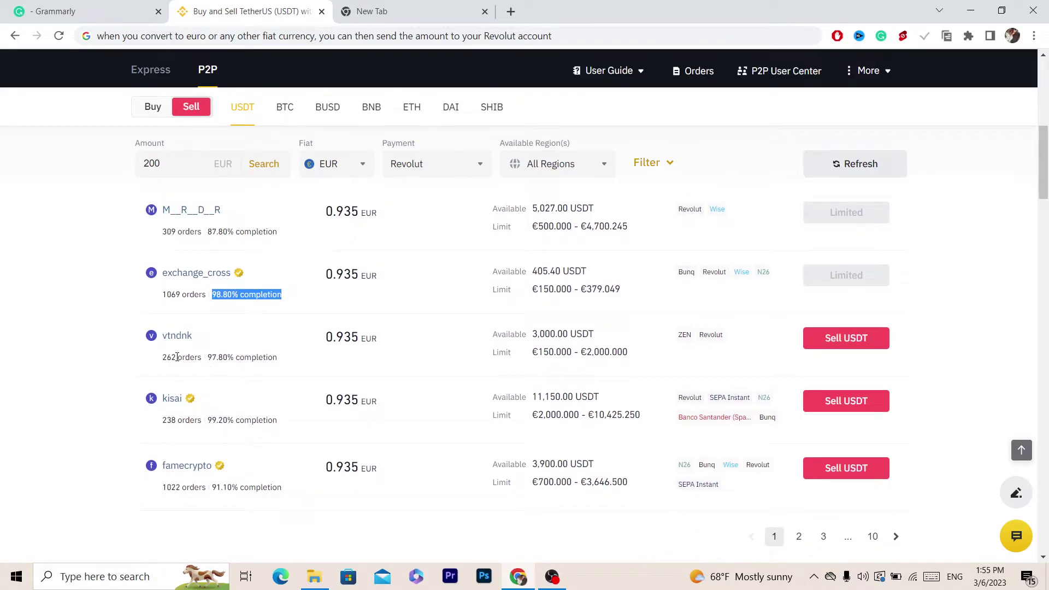
{"action": "left_click_drag", "start_coordinate": [162, 358], "coordinate": [239, 359]}
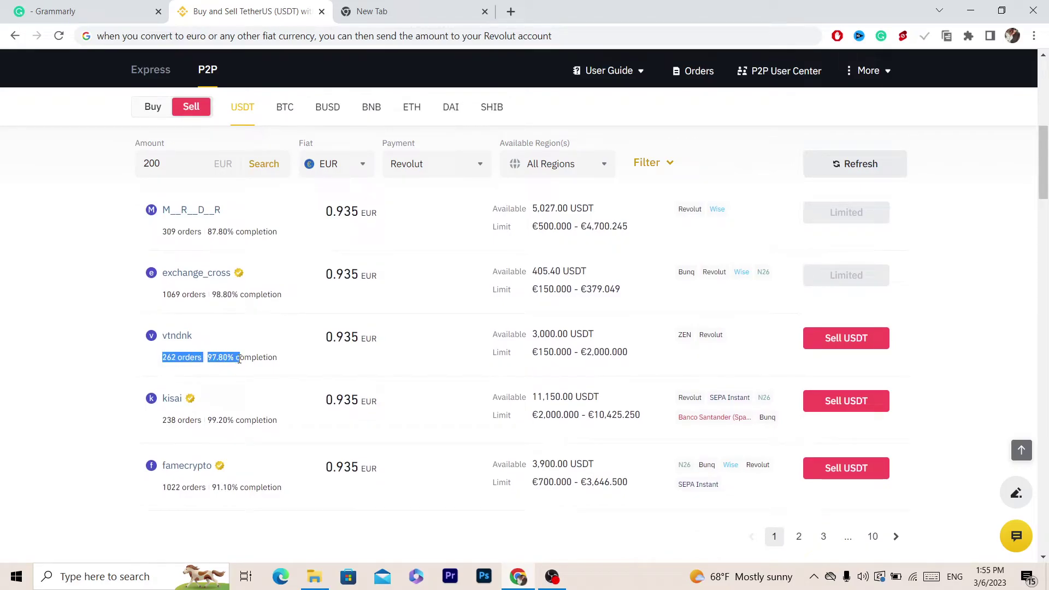
{"action": "left_click", "coordinate": [239, 360]}
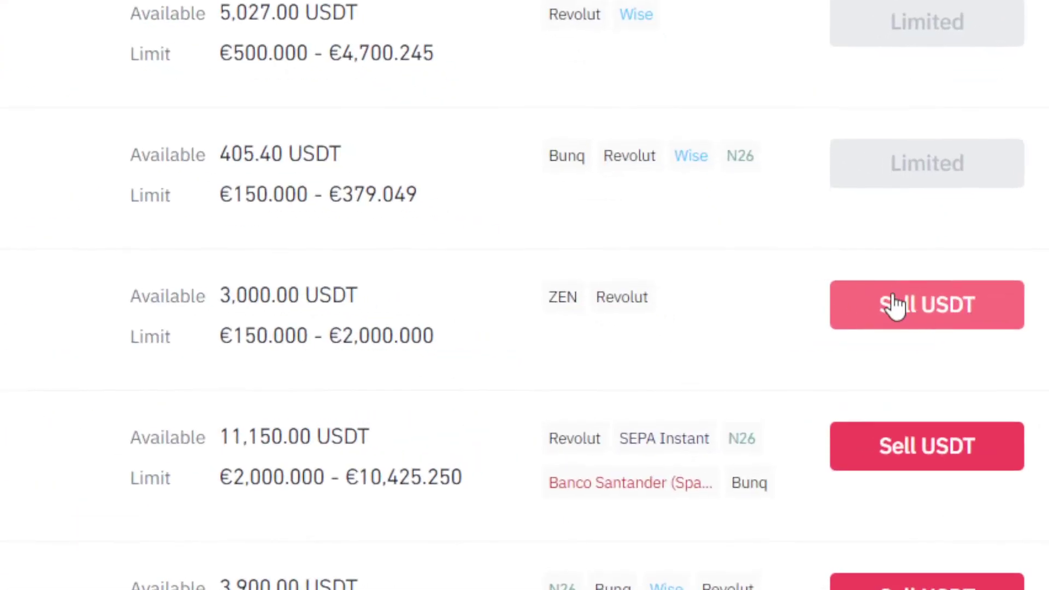
{"action": "left_click", "coordinate": [895, 306]}
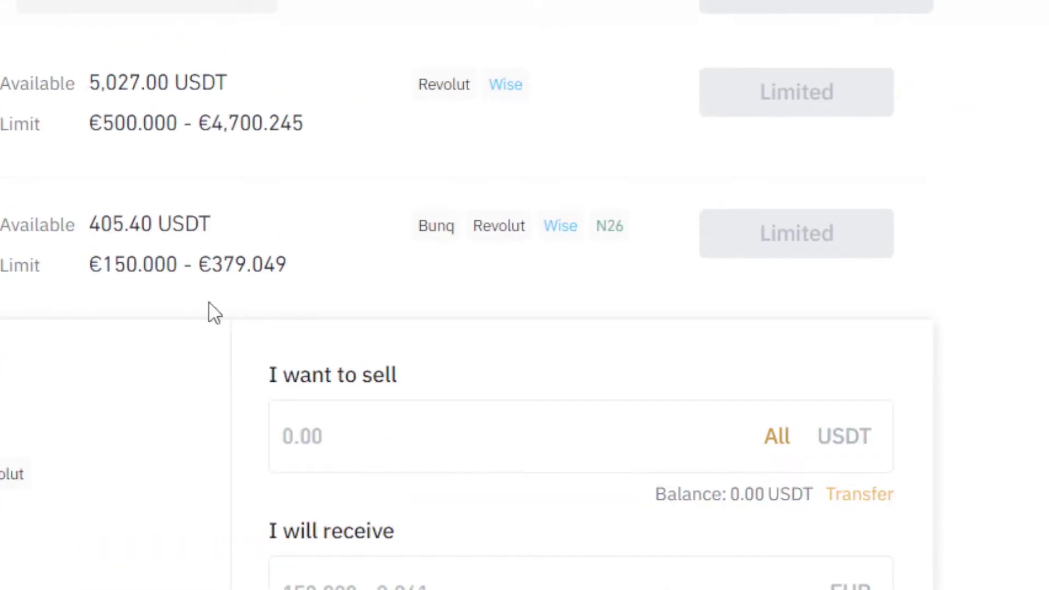
{"action": "left_click", "coordinate": [357, 433]}
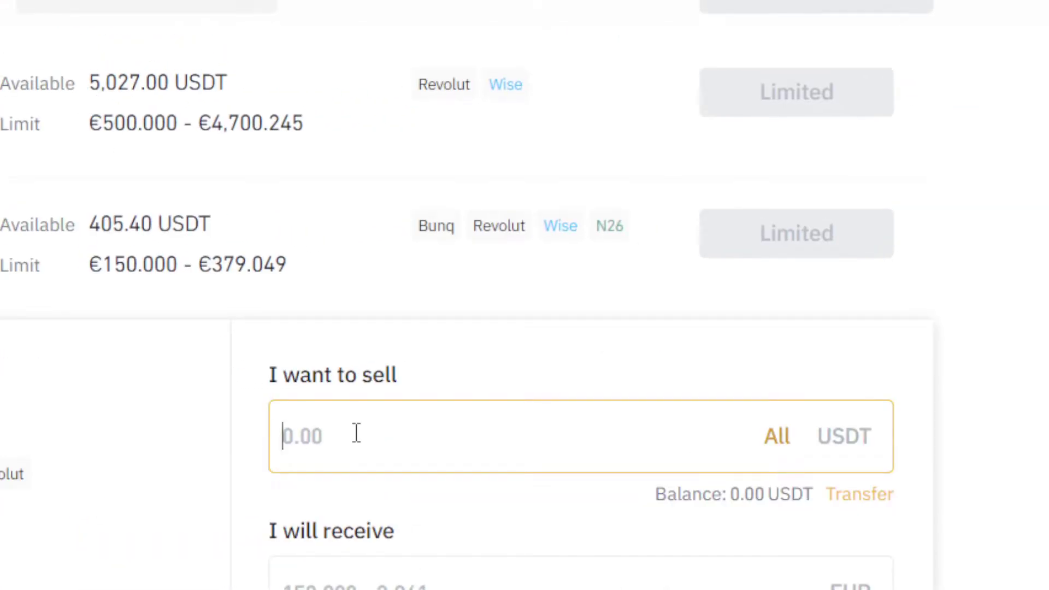
{"action": "type", "text": "200"}
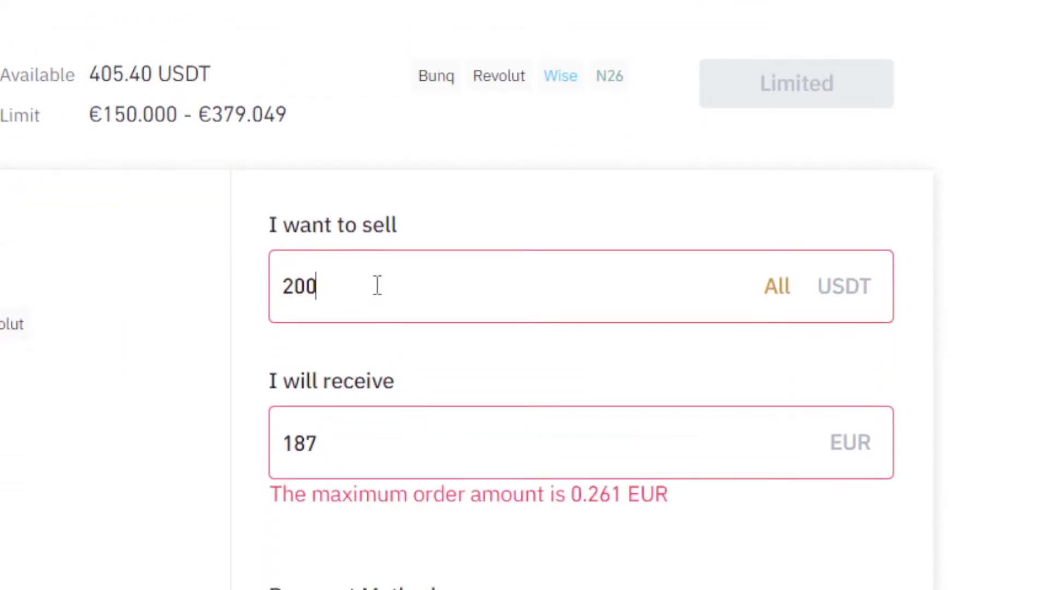
{"action": "key", "text": "BackSpace"}
{"action": "key", "text": "BackSpace"}
{"action": "key", "text": "BackSpace"}
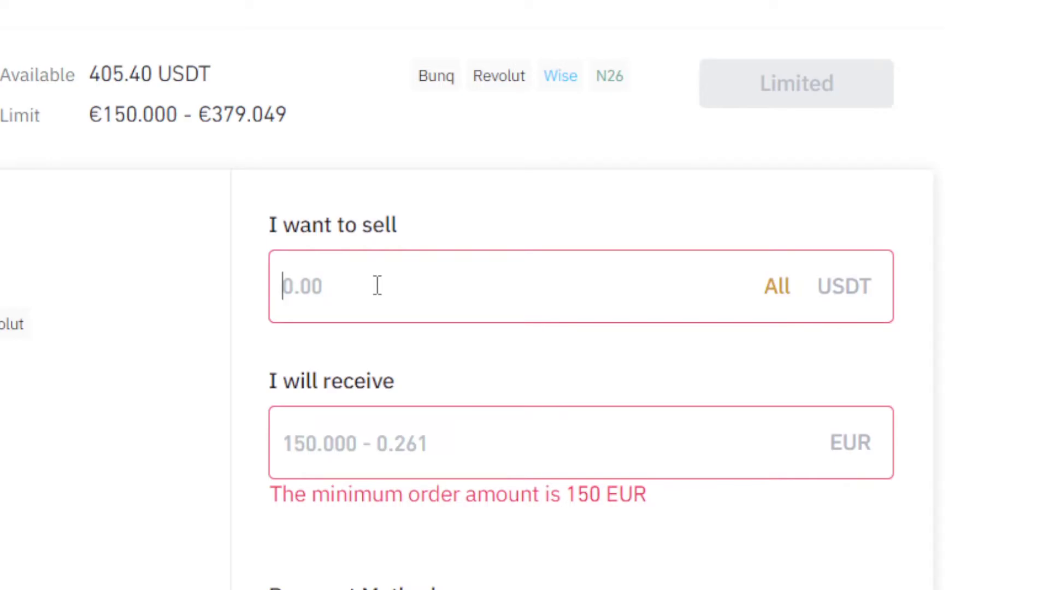
{"action": "type", "text": "1"}
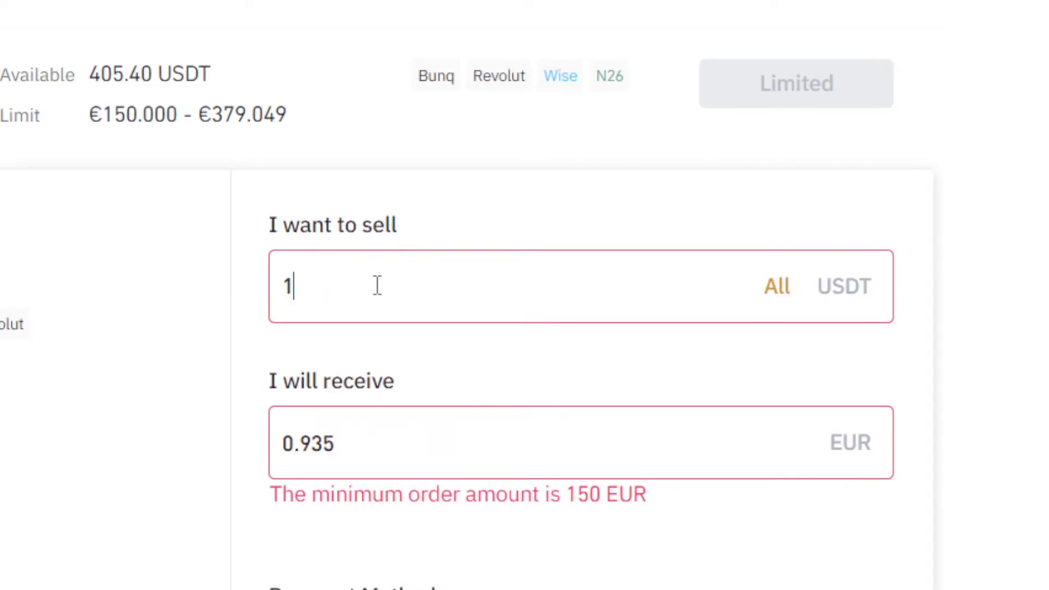
{"action": "type", "text": "5"}
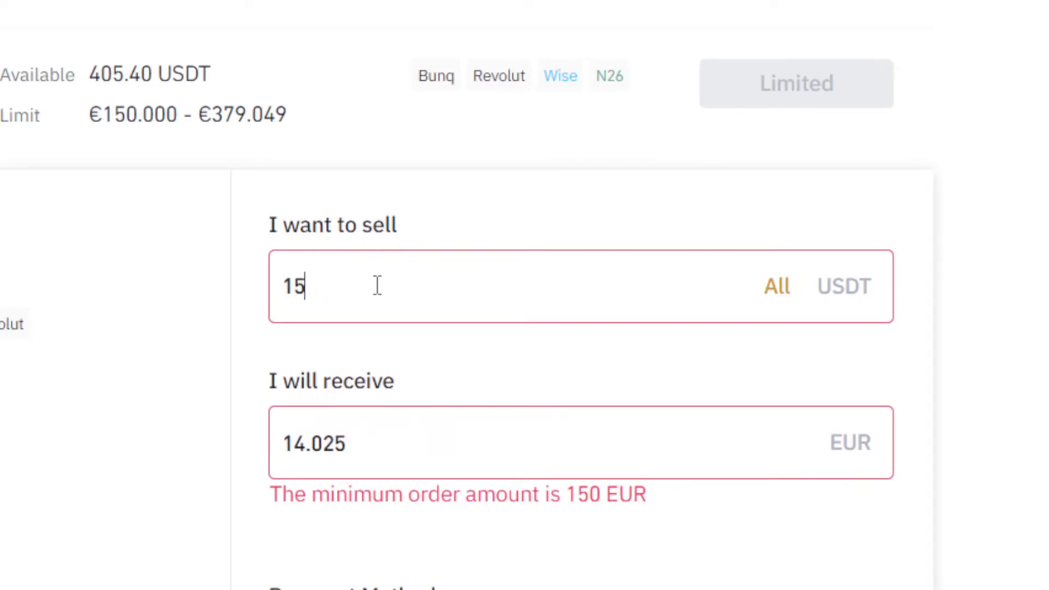
{"action": "type", "text": "0"}
{"action": "key", "text": "BackSpace"}
{"action": "key", "text": "BackSpace"}
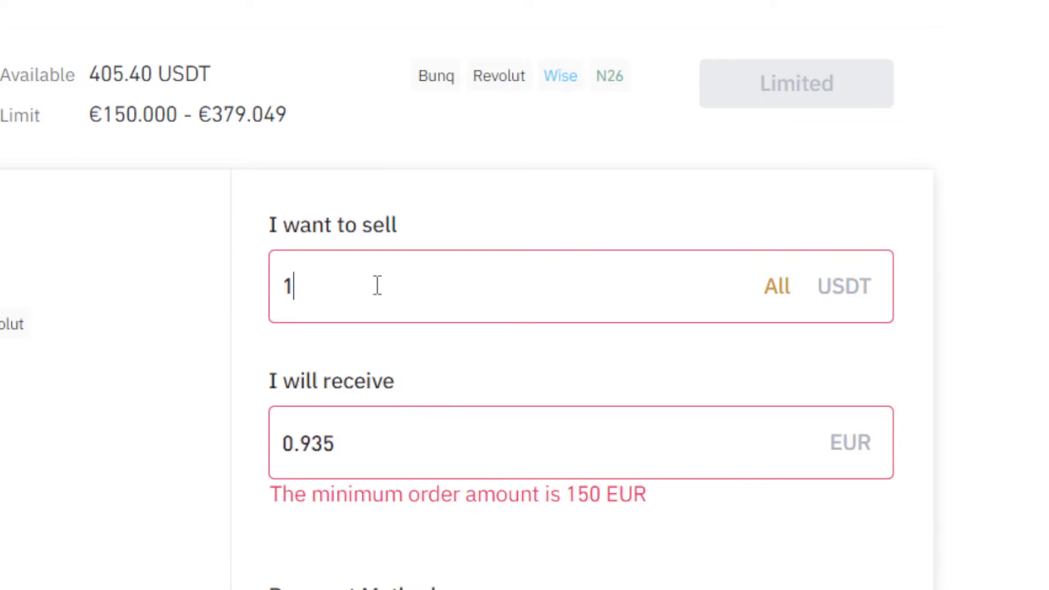
{"action": "type", "text": "67"}
Adjust the sell amount through 160, 168, 164, 163 and 162 down to 161 USDT
{"action": "key", "text": "BackSpace"}
{"action": "type", "text": "0"}
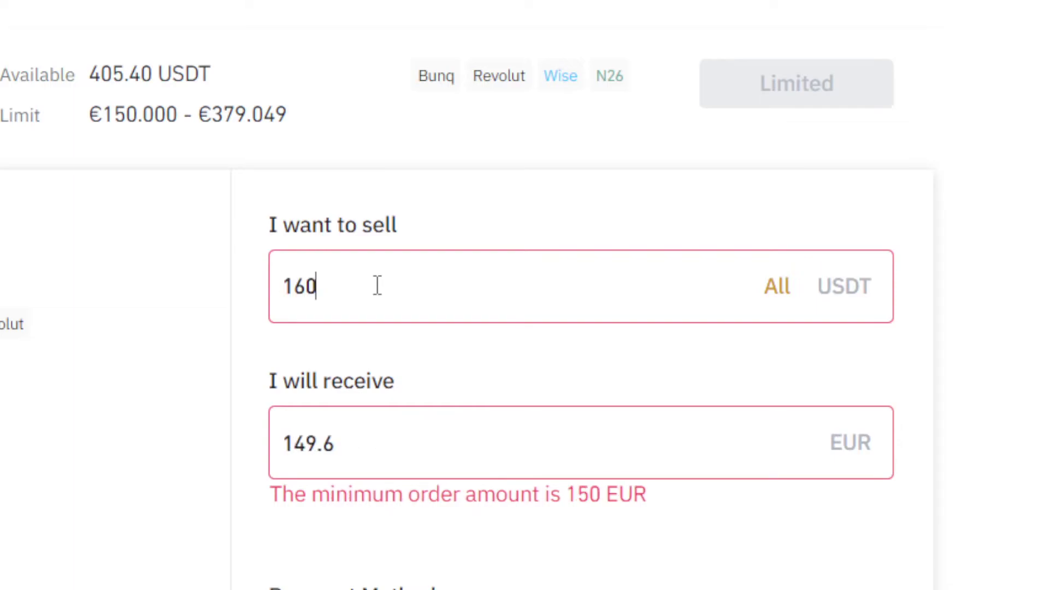
{"action": "key", "text": "BackSpace"}
{"action": "type", "text": "8"}
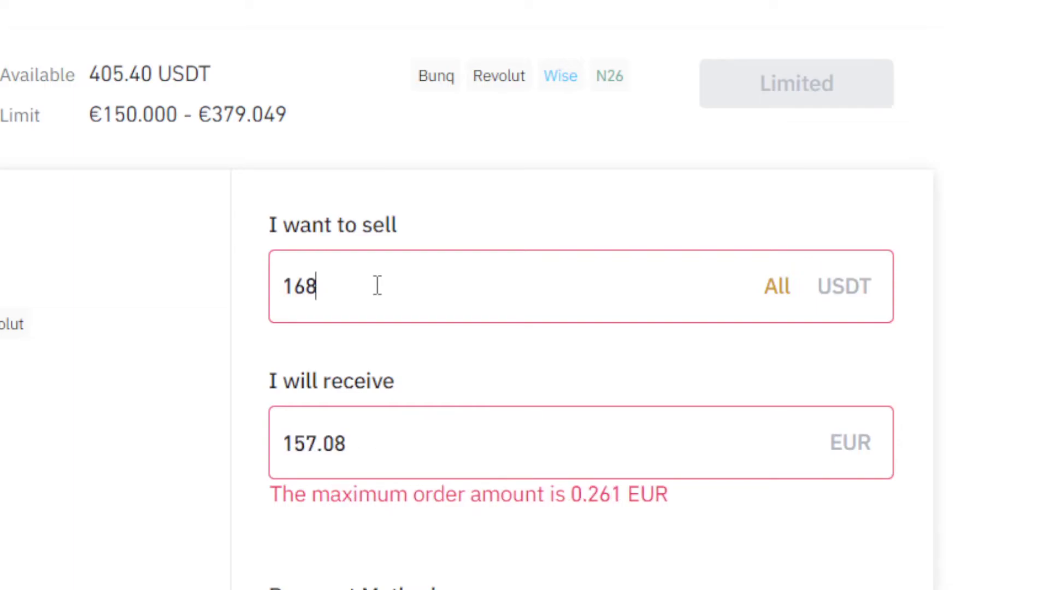
{"action": "key", "text": "BackSpace"}
{"action": "type", "text": "4"}
{"action": "key", "text": "BackSpace"}
{"action": "type", "text": "3"}
{"action": "key", "text": "BackSpace"}
{"action": "type", "text": "2"}
{"action": "key", "text": "BackSpace"}
{"action": "type", "text": "1"}
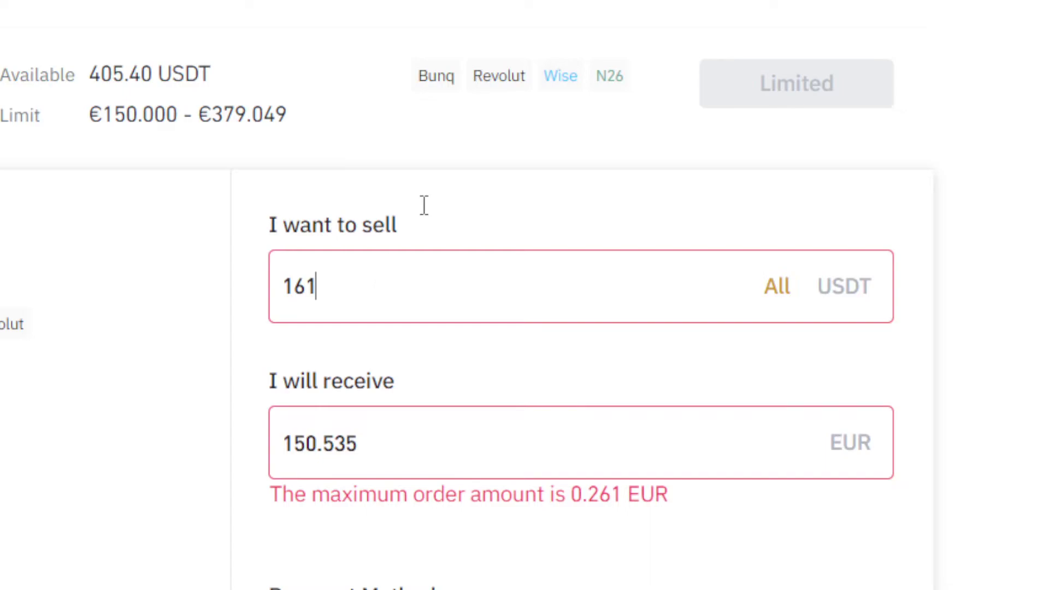
{"action": "scroll", "coordinate": [1039, 238], "scroll_direction": "down", "scroll_amount": 10}
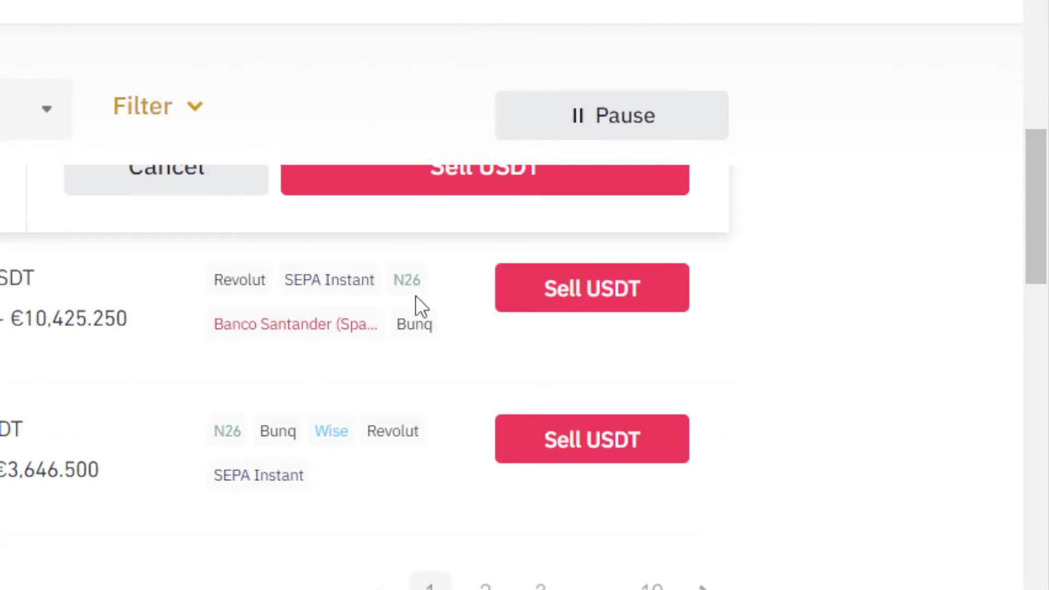
Open a sell order on the top Revolut offer and enter 200 EUR to receive
{"action": "triple_click", "coordinate": [89, 328]}
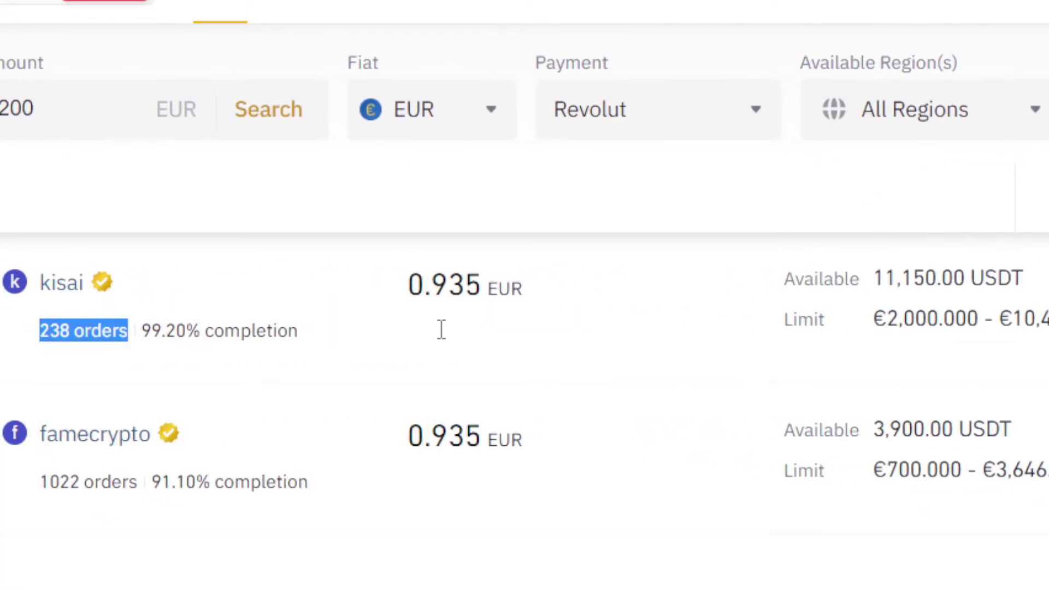
{"action": "left_click", "coordinate": [775, 306]}
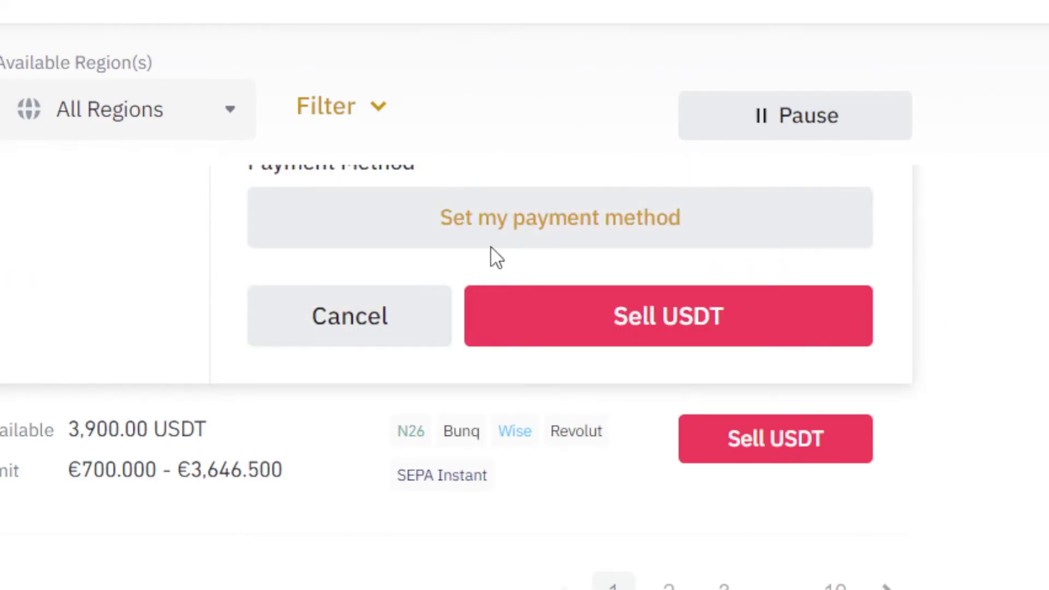
{"action": "scroll", "coordinate": [139, 300], "scroll_direction": "up", "scroll_amount": 5}
{"action": "left_click", "coordinate": [150, 376]}
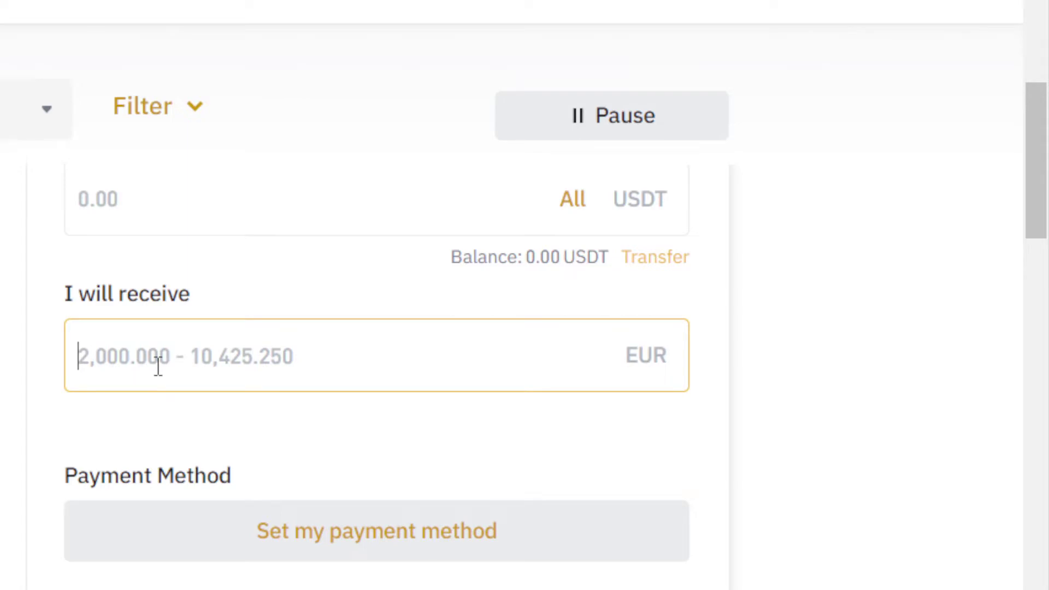
{"action": "type", "text": "200"}
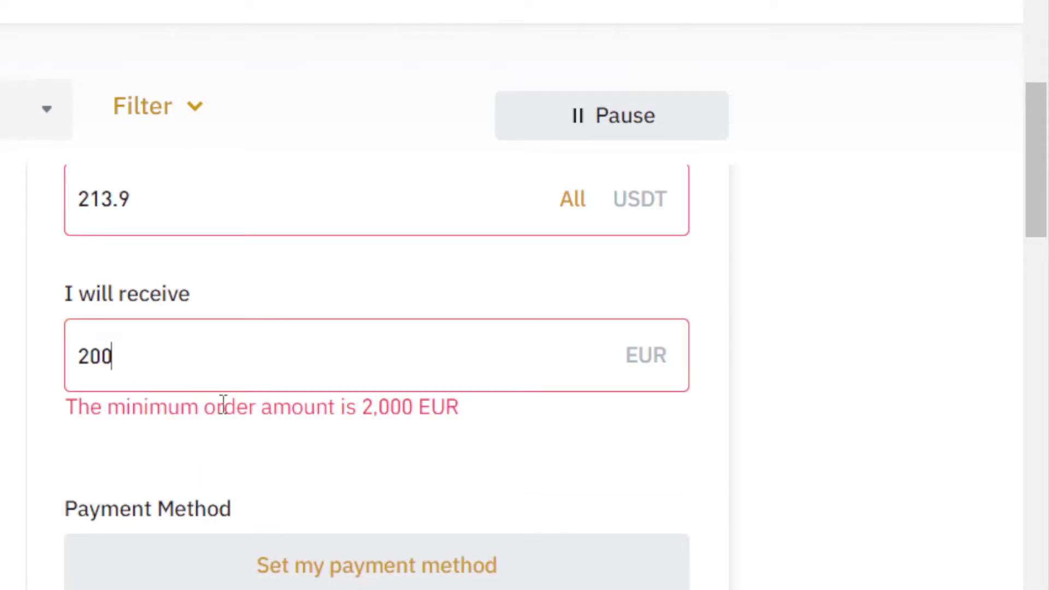
Highlight the 2,000 EUR minimum order error, then move to the second offer
{"action": "triple_click", "coordinate": [223, 405]}
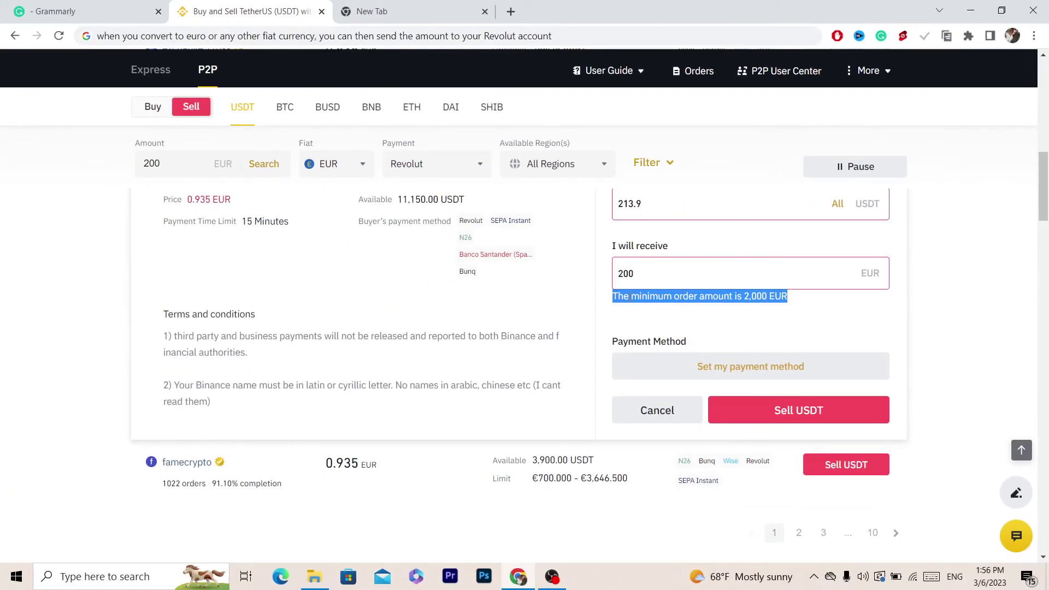
{"action": "left_click_drag", "start_coordinate": [630, 298], "coordinate": [788, 297]}
{"action": "scroll", "coordinate": [1046, 205], "scroll_direction": "down", "scroll_amount": 2}
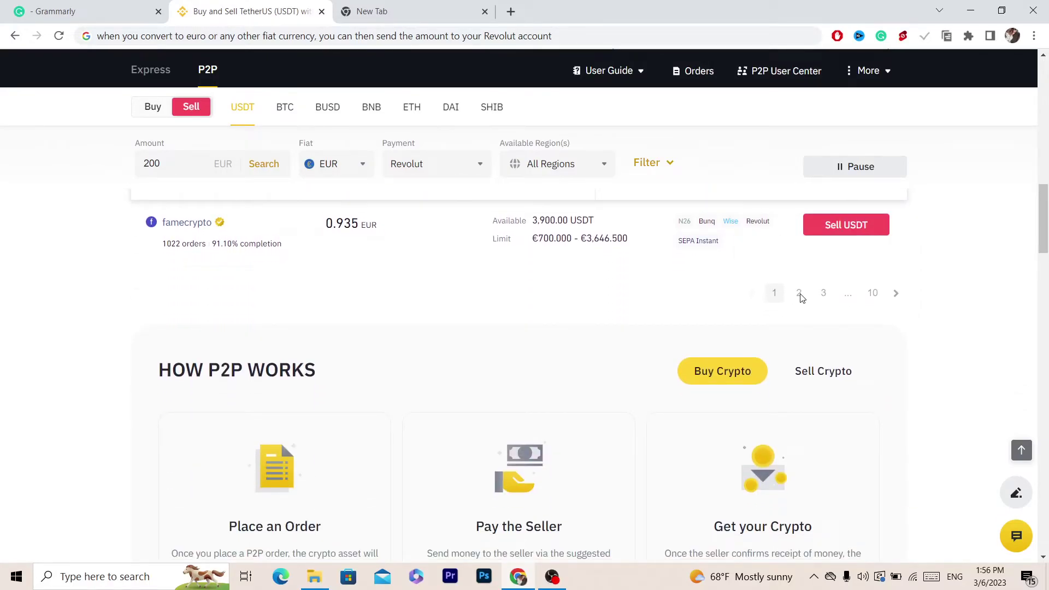
{"action": "scroll", "coordinate": [602, 302], "scroll_direction": "up", "scroll_amount": 2}
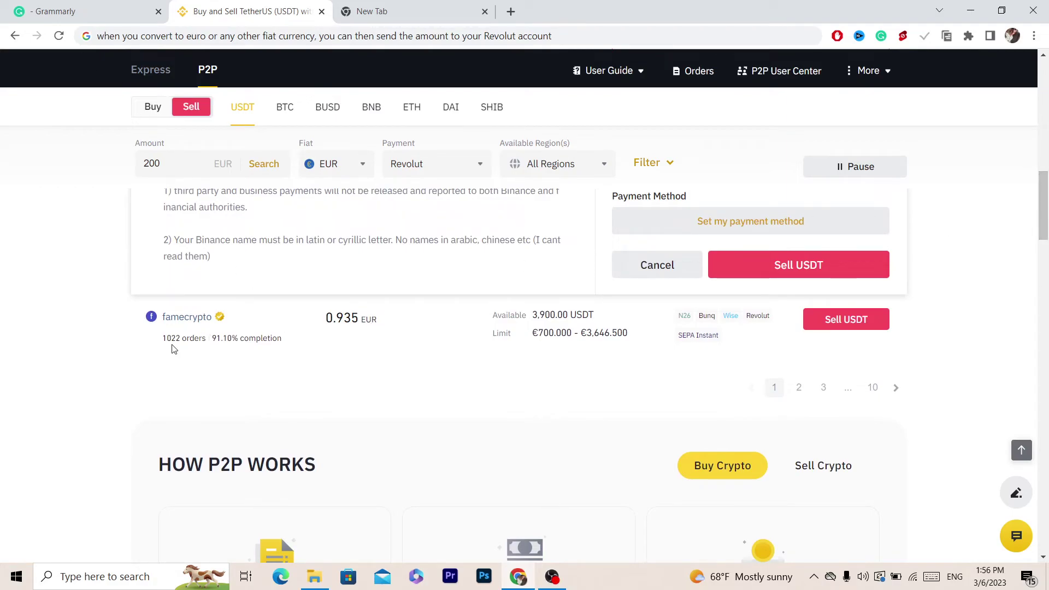
{"action": "left_click", "coordinate": [847, 317]}
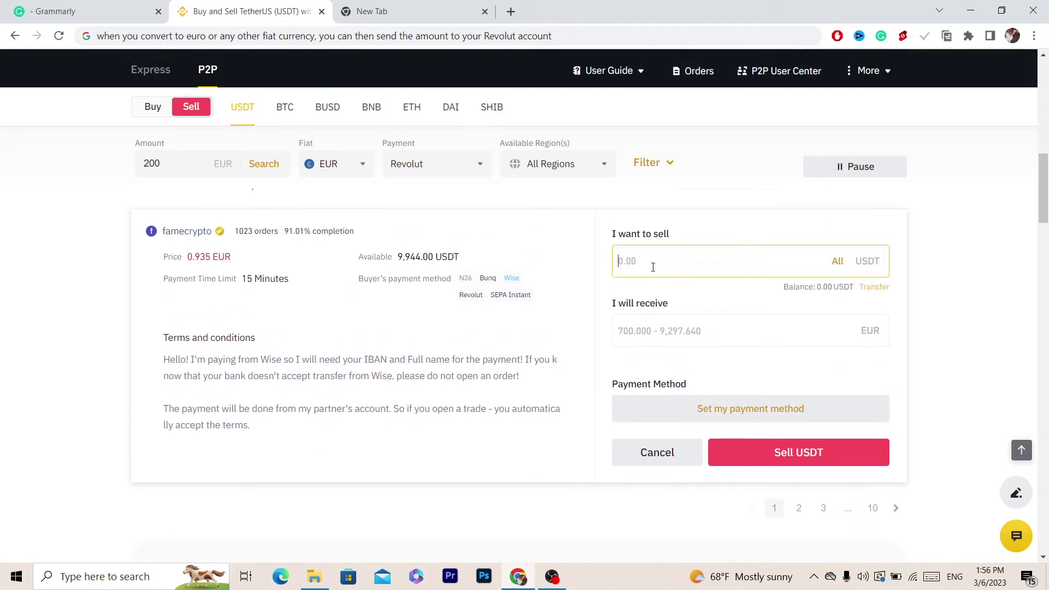
Enter 200 USDT to sell, which triggers the 700 EUR minimum order warning
{"action": "type", "text": "200"}
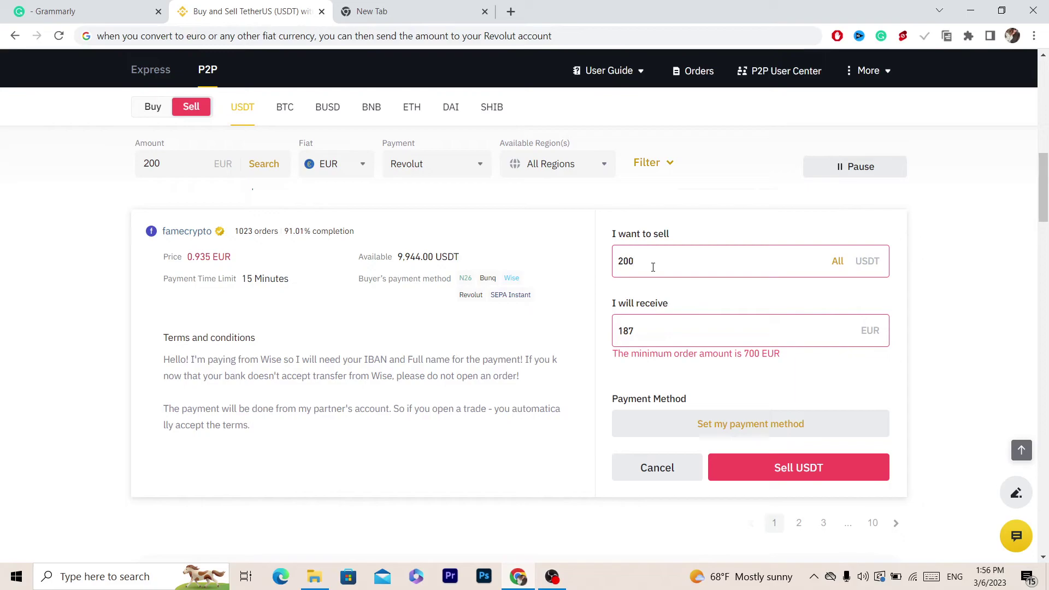
{"action": "triple_click", "coordinate": [695, 353]}
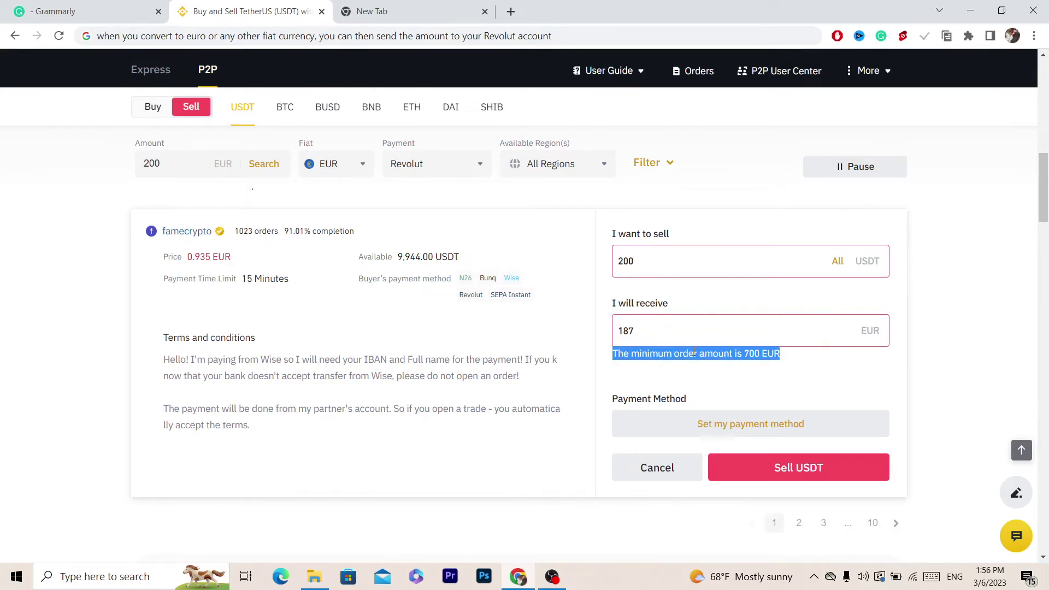
{"action": "left_click", "coordinate": [769, 354]}
Replace the sell amount with 800 USDT
{"action": "double_click", "coordinate": [682, 261]}
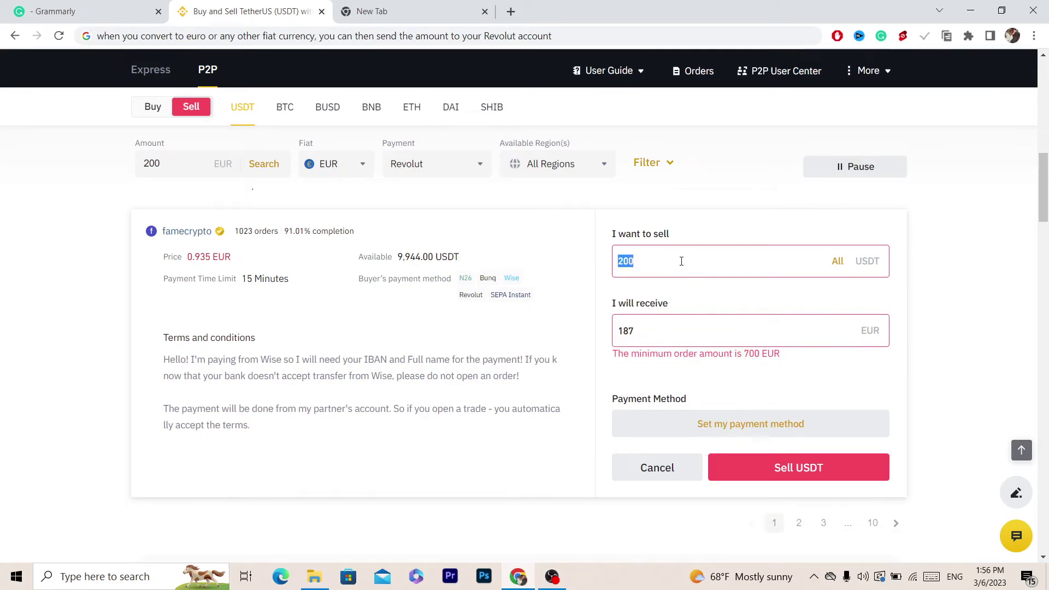
{"action": "type", "text": "700"}
{"action": "key", "text": "BackSpace"}
{"action": "key", "text": "BackSpace"}
{"action": "type", "text": "800"}
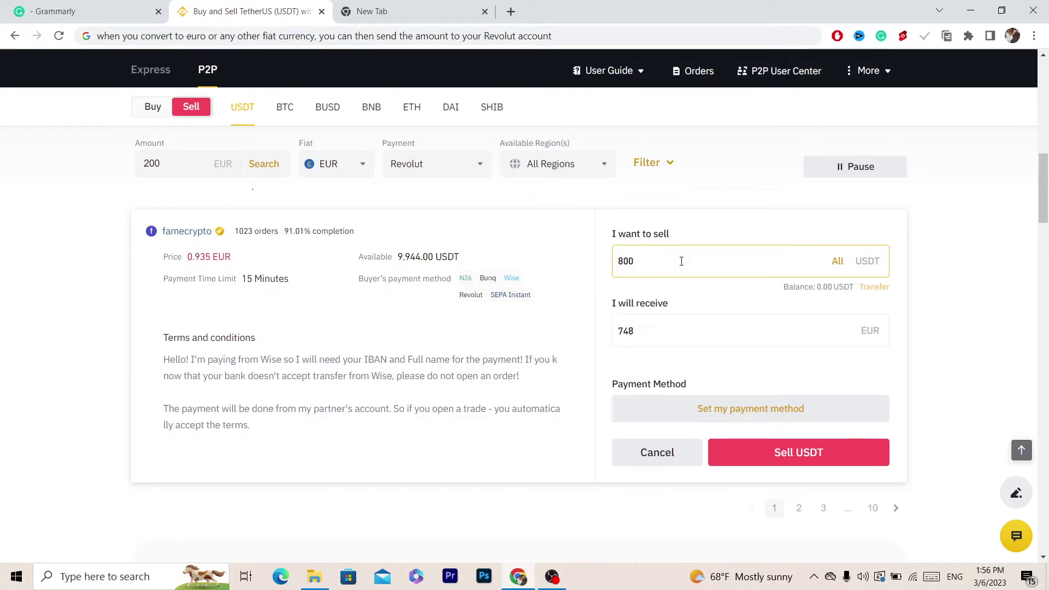
{"action": "scroll", "coordinate": [679, 321], "scroll_direction": "down", "scroll_amount": 8}
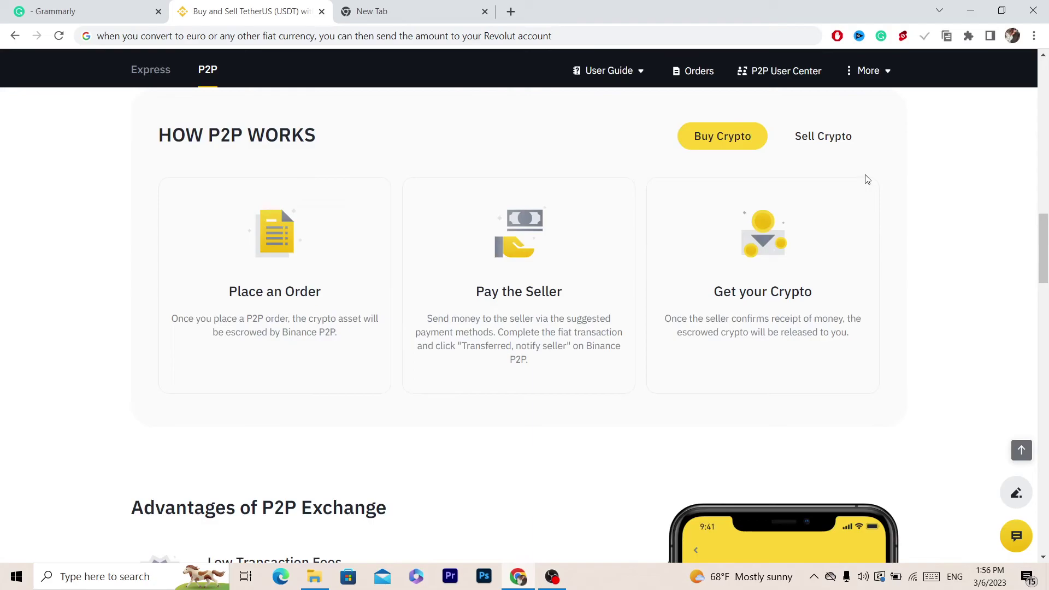
{"action": "scroll", "coordinate": [918, 223], "scroll_direction": "up", "scroll_amount": 7}
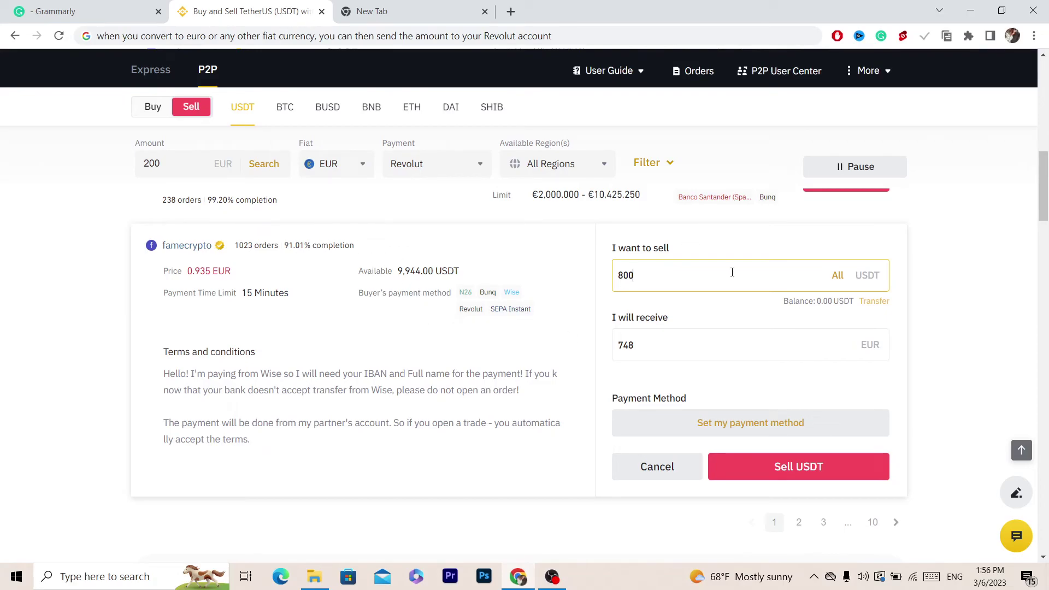
{"action": "scroll", "coordinate": [725, 228], "scroll_direction": "up", "scroll_amount": 1}
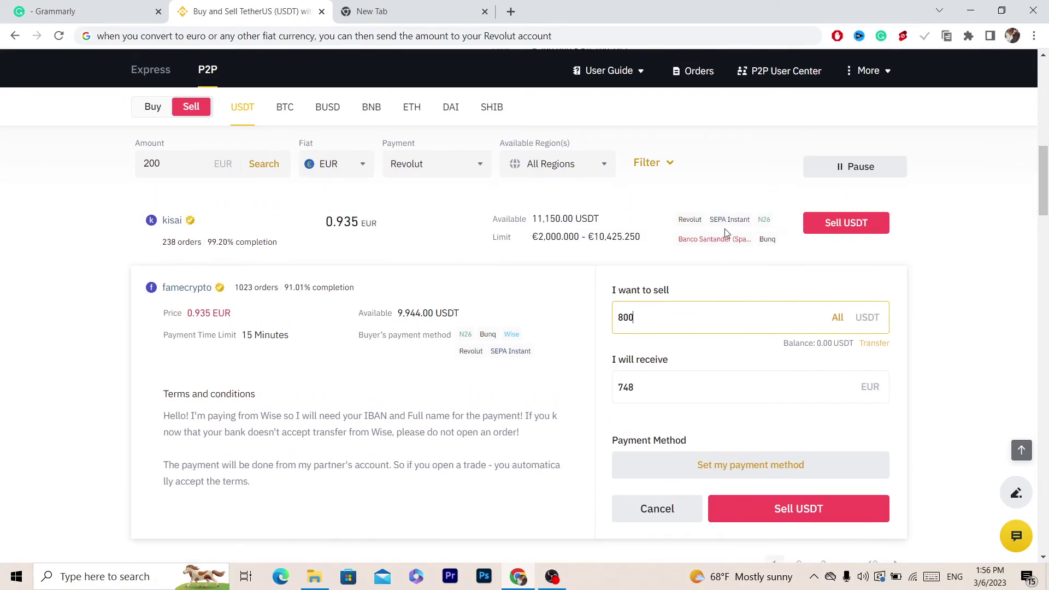
Check that 800 USDT gives 748 EUR to receive
{"action": "double_click", "coordinate": [644, 320]}
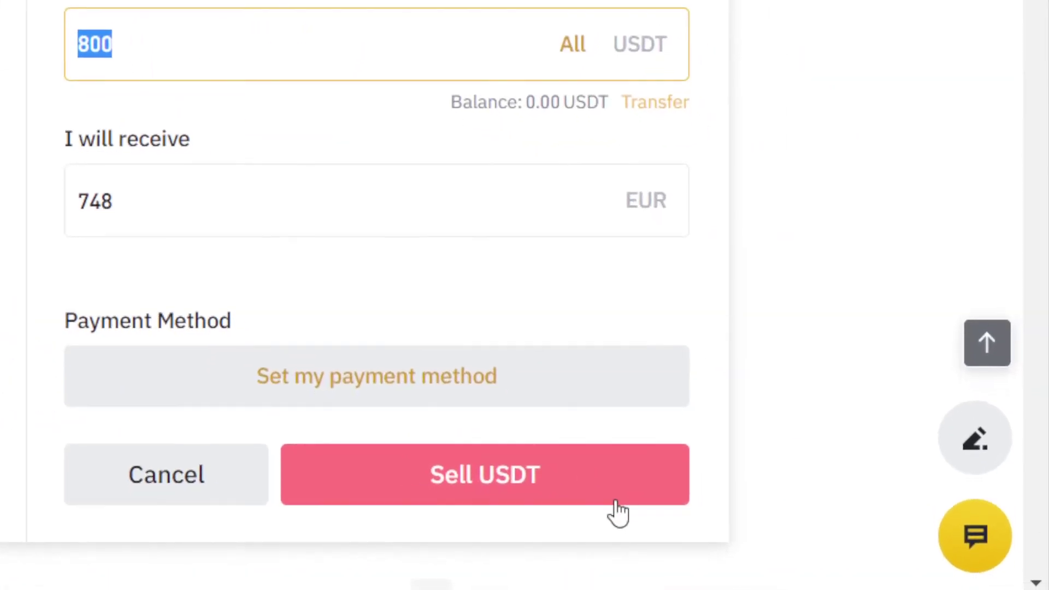
{"action": "double_click", "coordinate": [203, 186]}
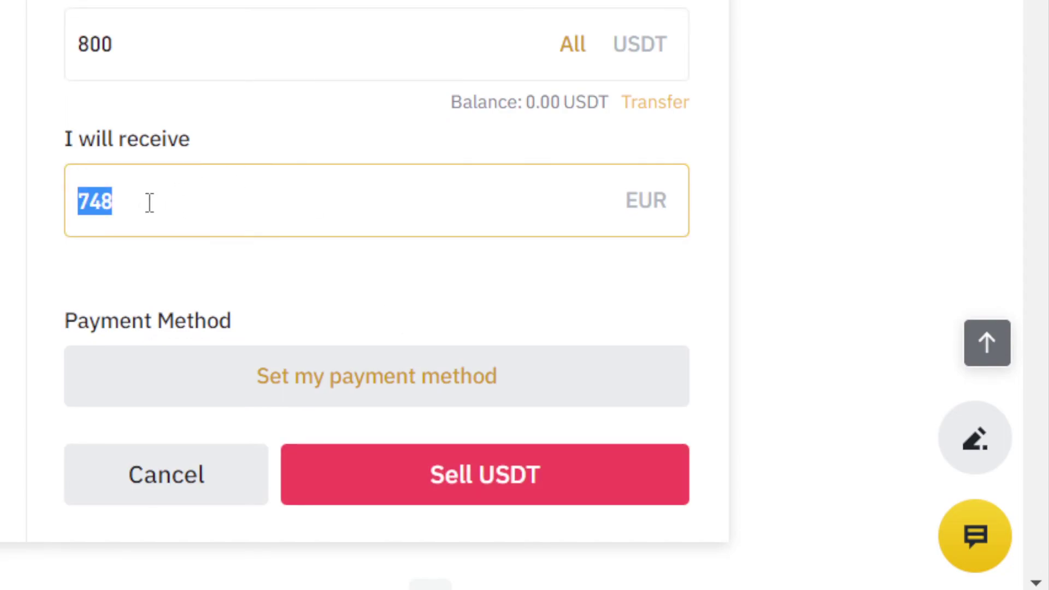
{"action": "scroll", "coordinate": [950, 105], "scroll_direction": "up", "scroll_amount": 4}
{"action": "scroll", "coordinate": [1033, 103], "scroll_direction": "up", "scroll_amount": 5}
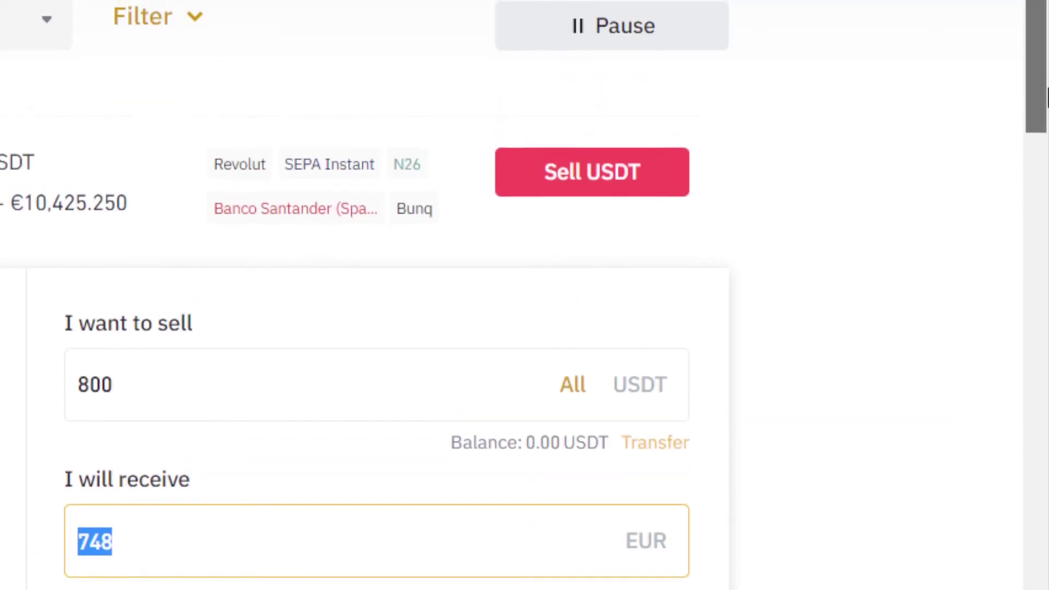
{"action": "scroll", "coordinate": [1044, 99], "scroll_direction": "up", "scroll_amount": 12}
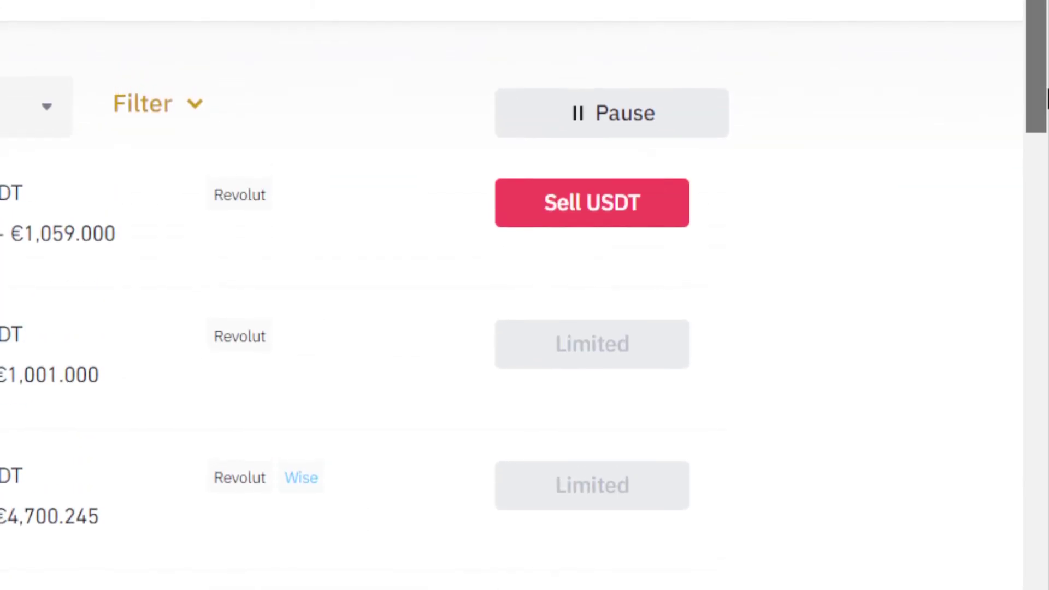
{"action": "scroll", "coordinate": [1045, 98], "scroll_direction": "up", "scroll_amount": 3}
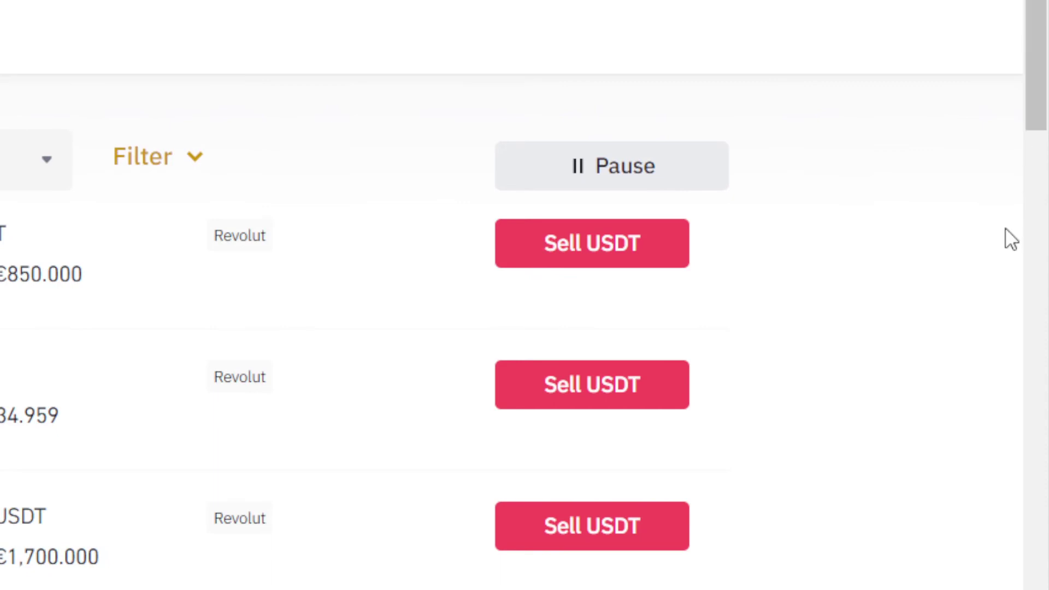
{"action": "scroll", "coordinate": [1016, 219], "scroll_direction": "up", "scroll_amount": 8}
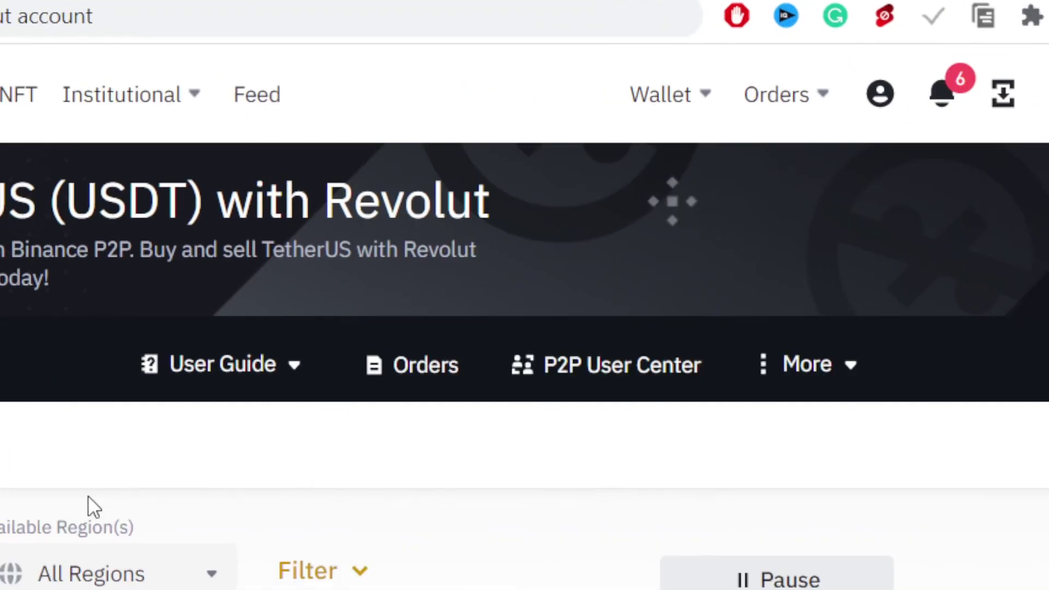
{"action": "scroll", "coordinate": [1045, 216], "scroll_direction": "down", "scroll_amount": 2}
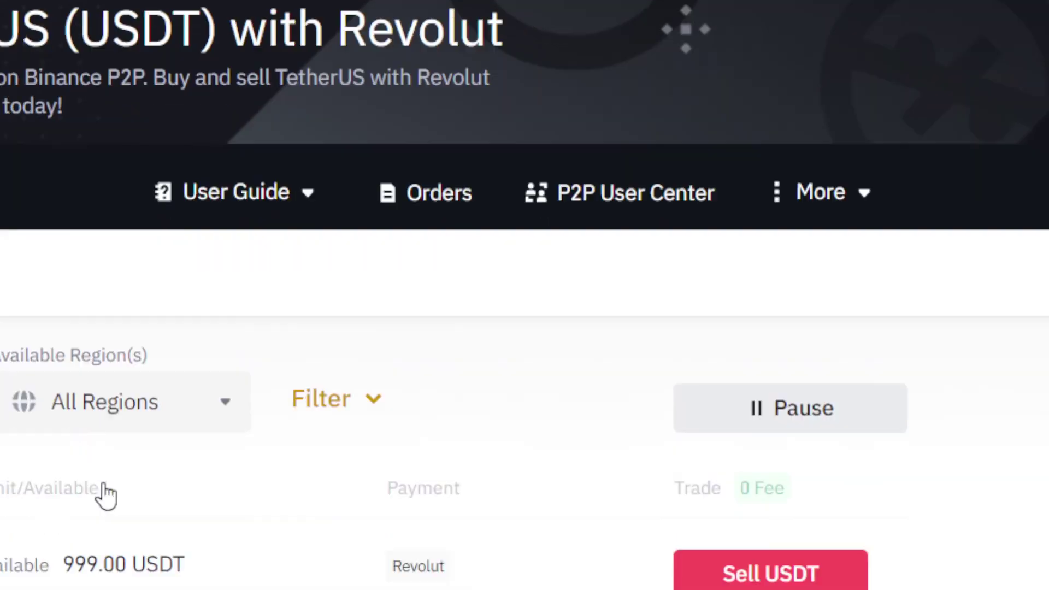
{"action": "scroll", "coordinate": [1045, 131], "scroll_direction": "down", "scroll_amount": 3}
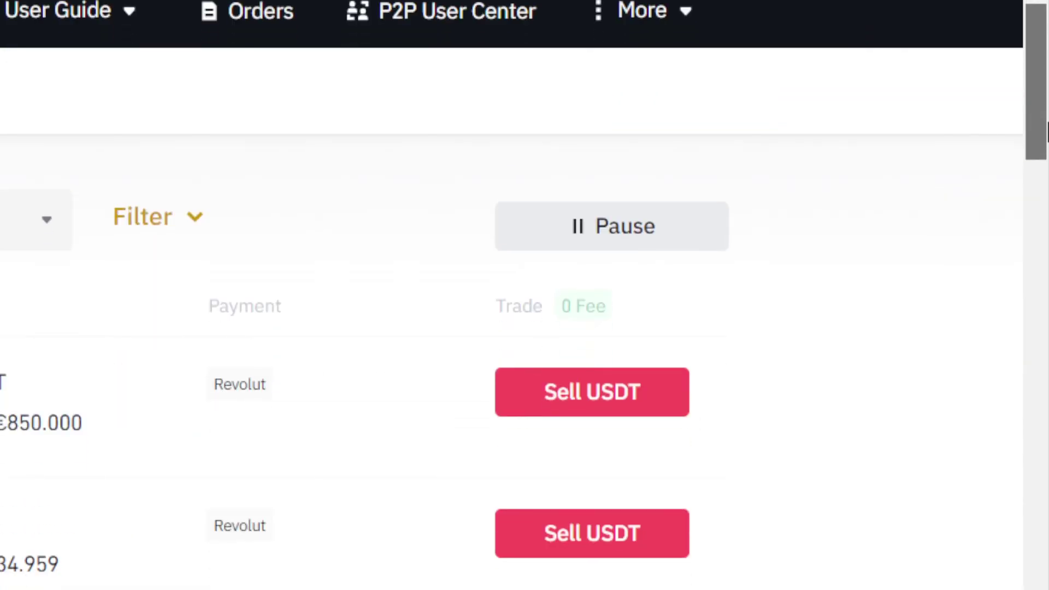
{"action": "scroll", "coordinate": [93, 494], "scroll_direction": "down", "scroll_amount": 5}
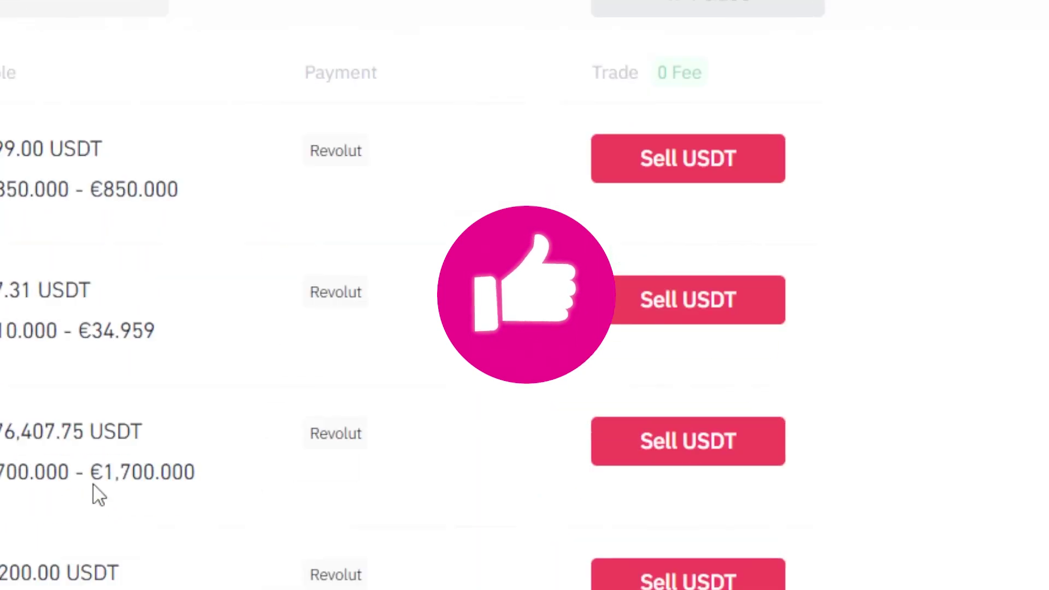
{"action": "mouse_move", "coordinate": [86, 566]}
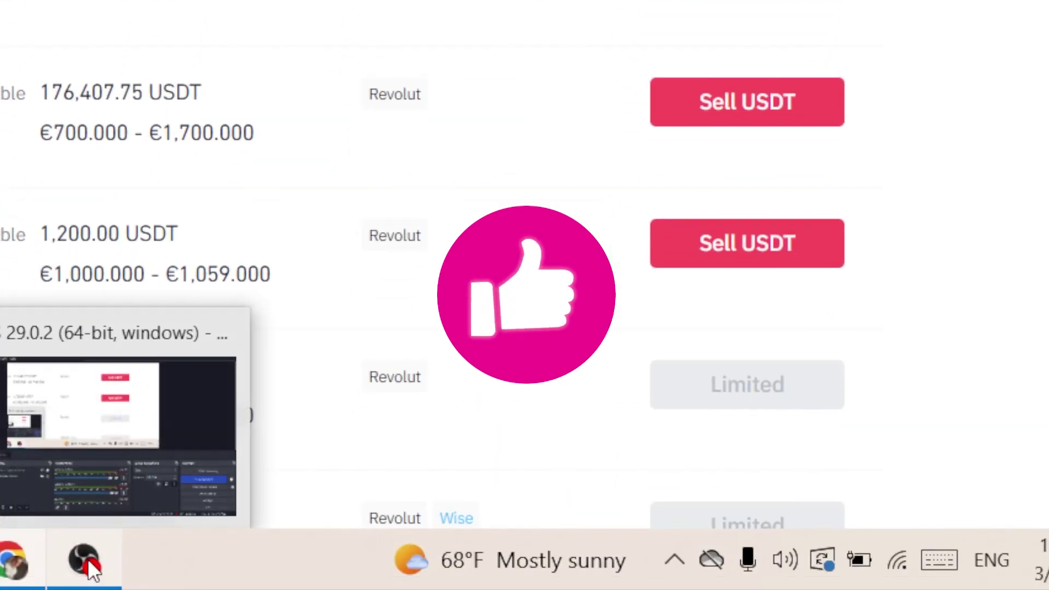